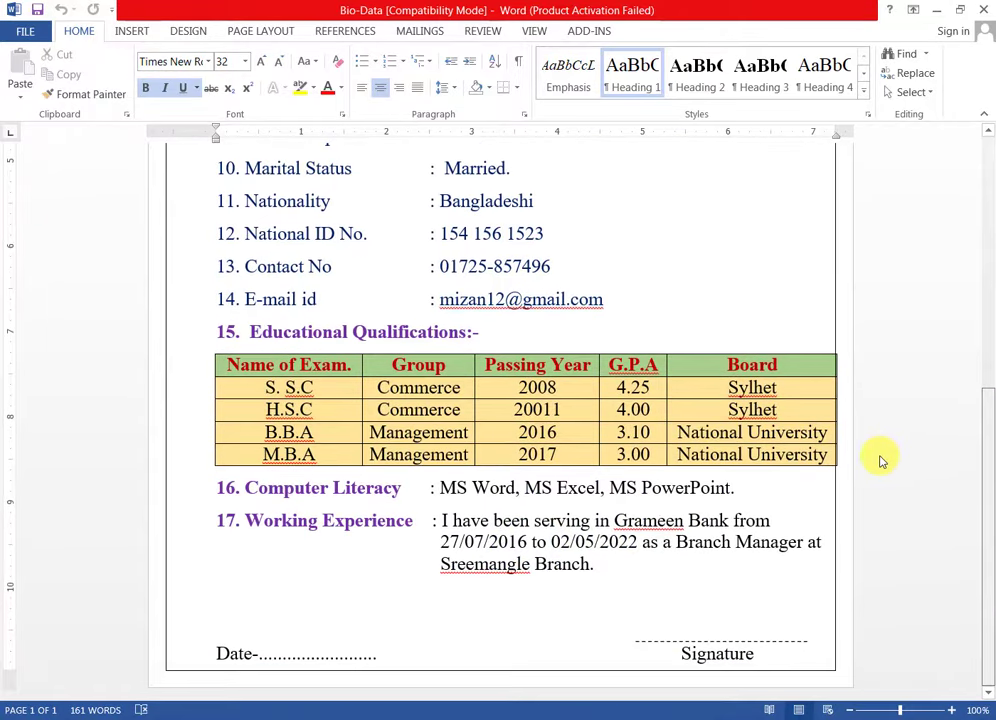
scroll(868, 465, "up", 7)
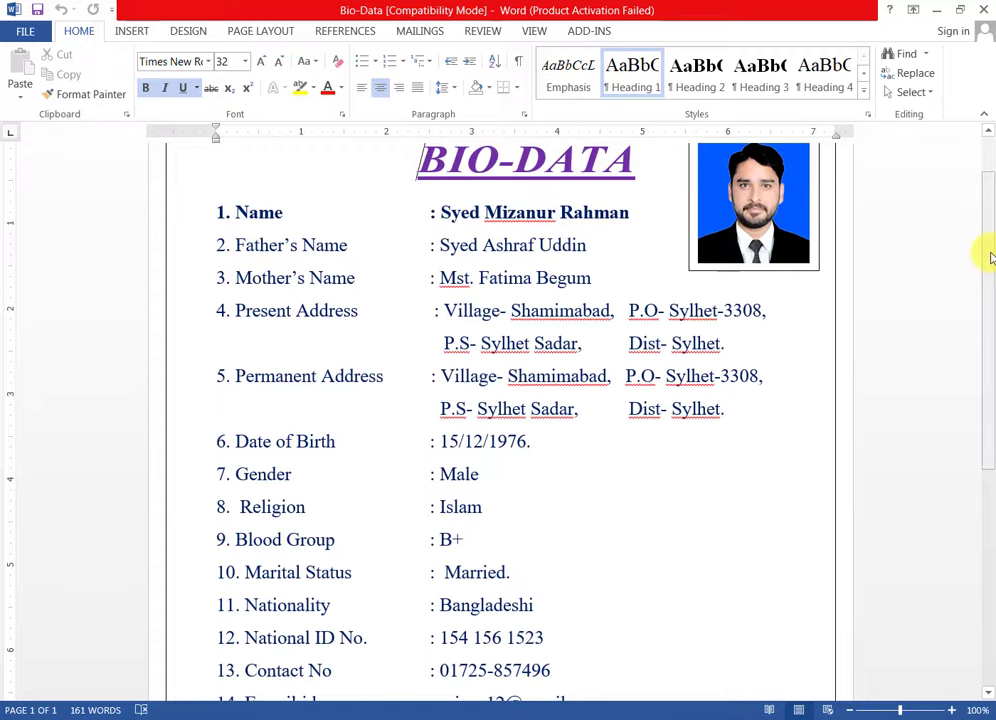
left_click_drag(990, 252, 986, 221)
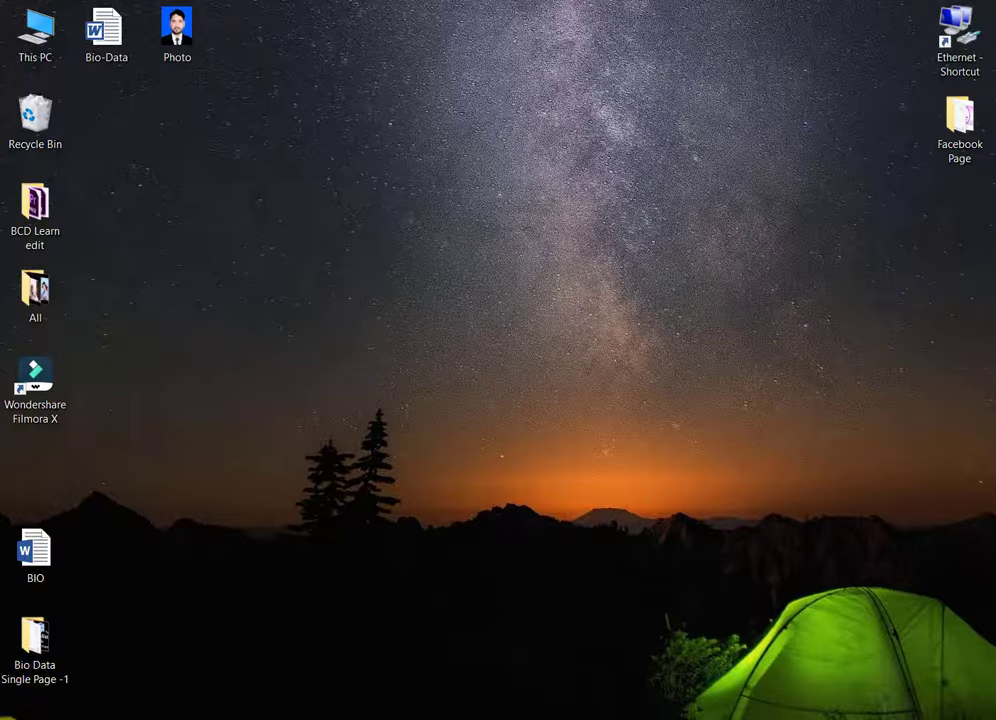
Launch Word 2013, create a blank document and maximize its window.
key("super")
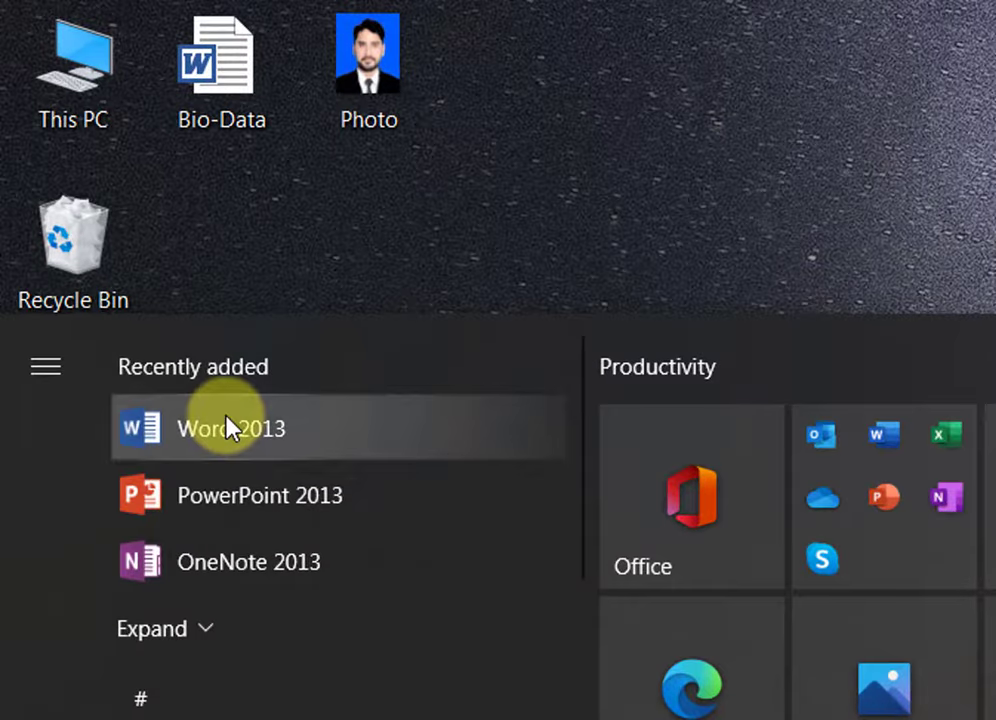
left_click(227, 420)
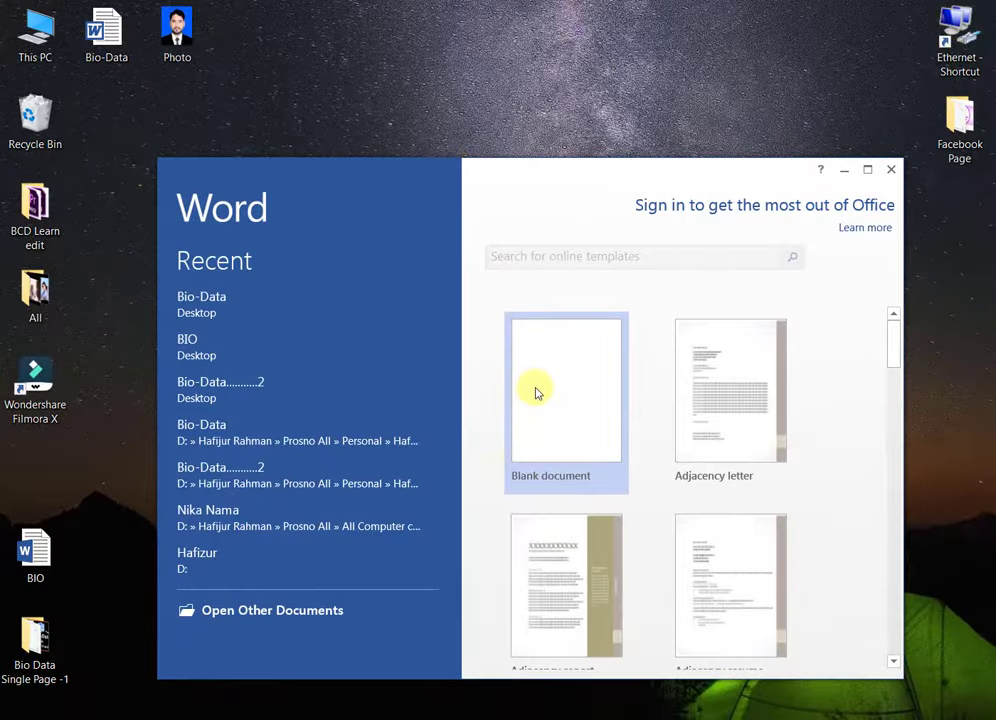
left_click(535, 393)
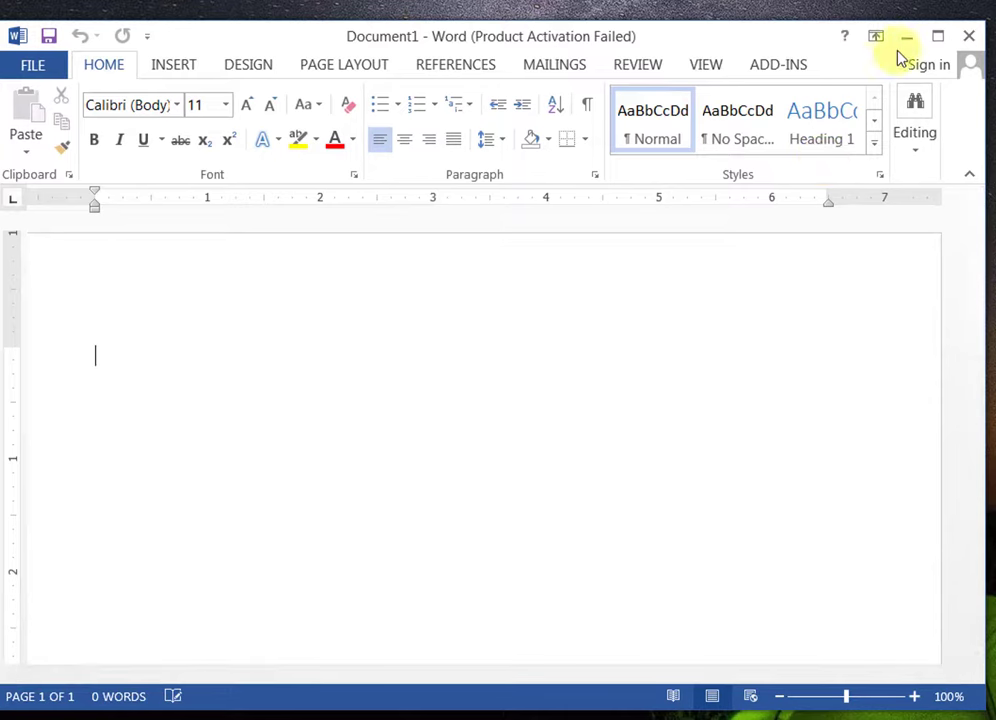
left_click(940, 37)
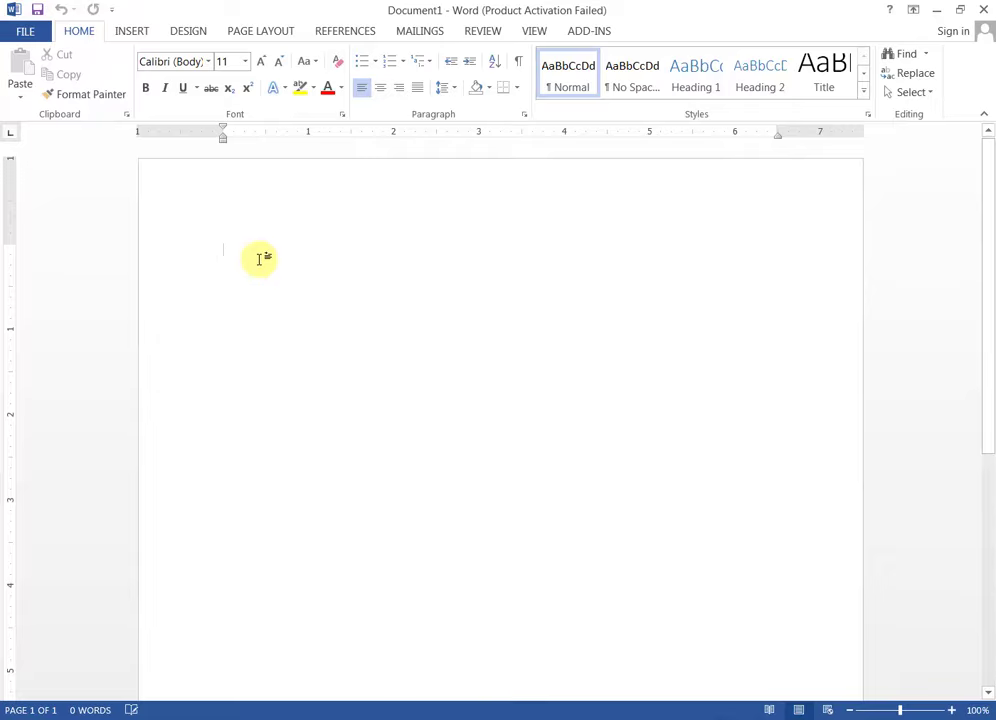
Open the custom page setup and choose a narrower paper size for the whole document.
left_click(263, 31)
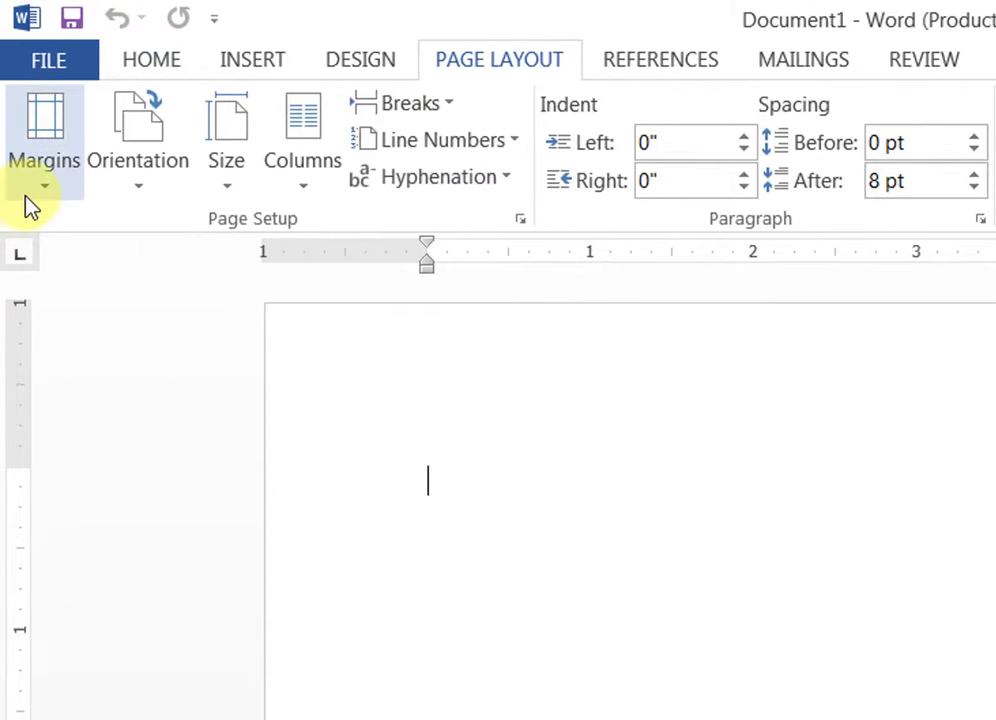
left_click(27, 200)
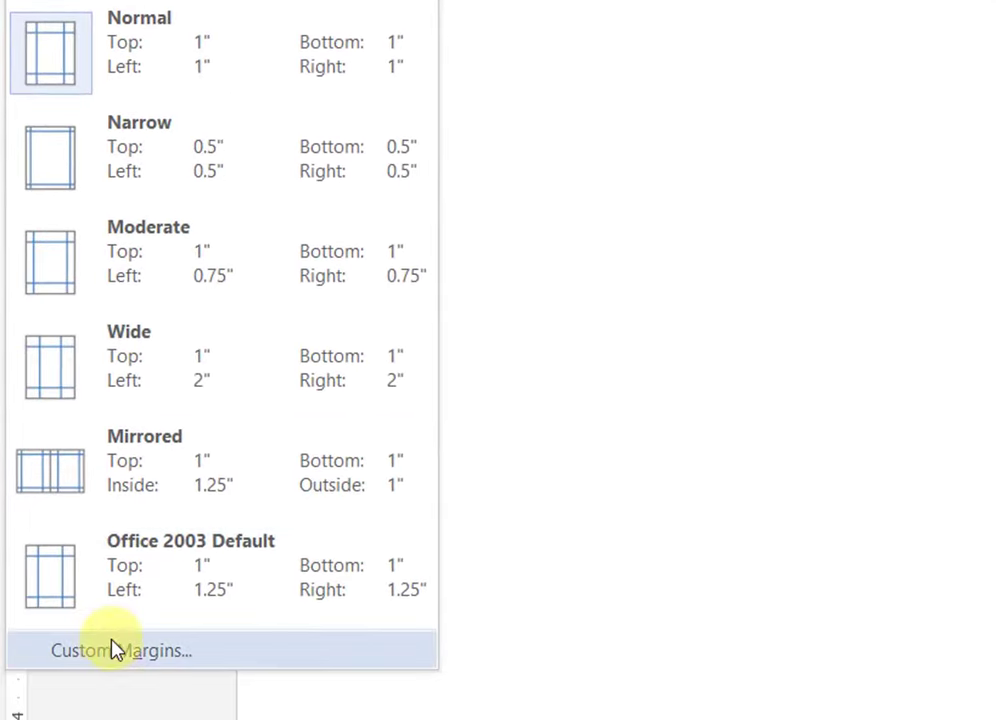
left_click(116, 652)
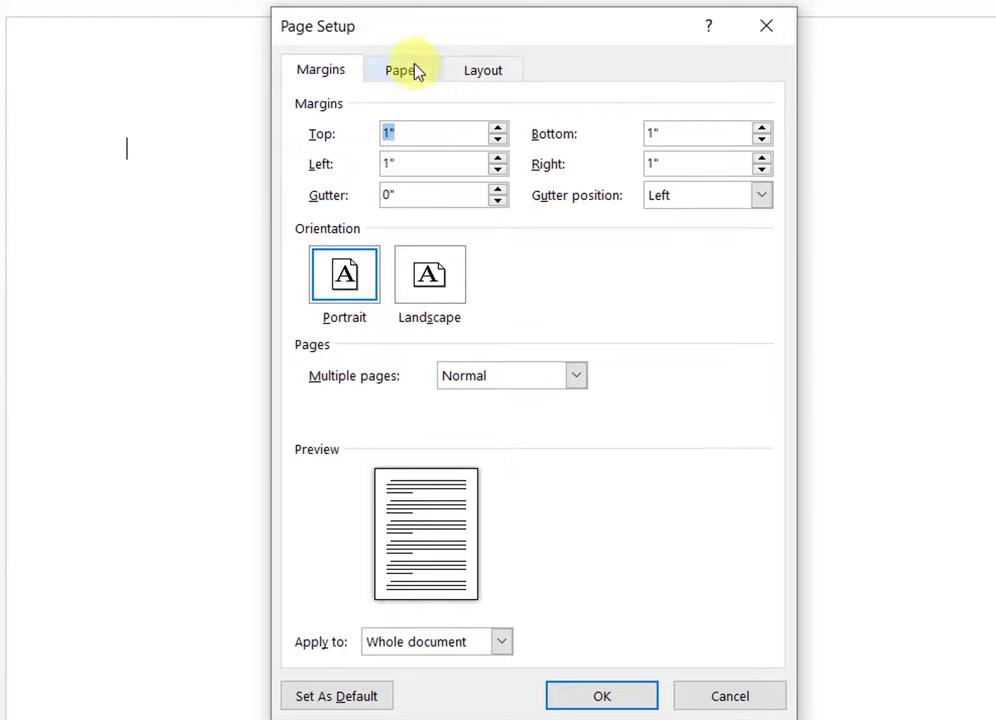
left_click(402, 70)
left_click(485, 136)
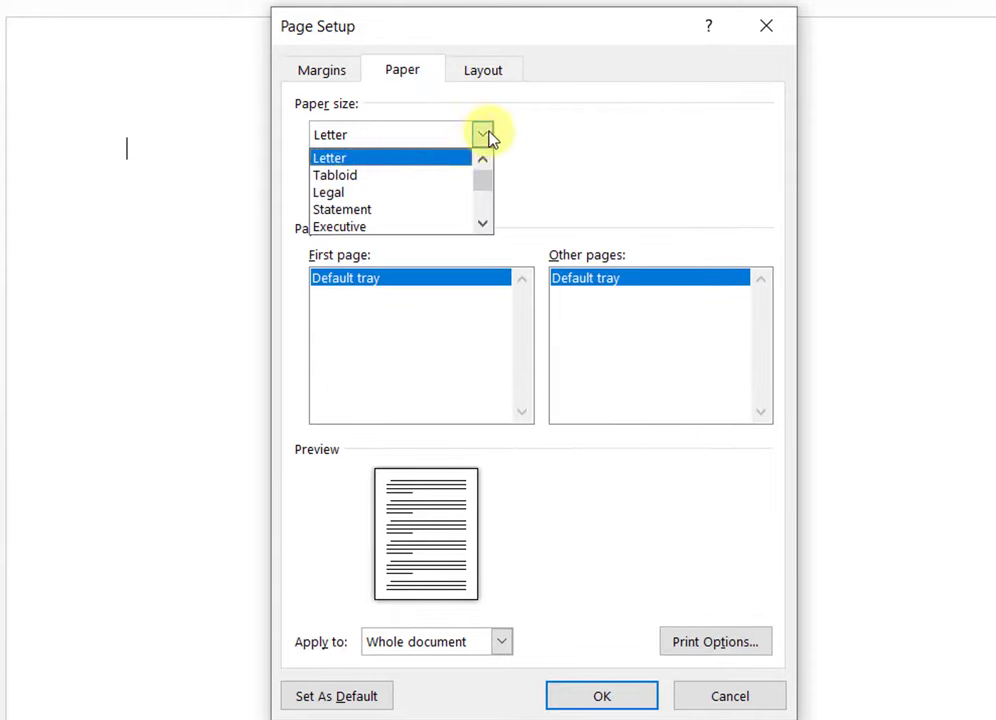
scroll(380, 191, "down", 3)
left_click(330, 210)
Set the page's top margin to 0.5" in the page setup.
left_click(322, 70)
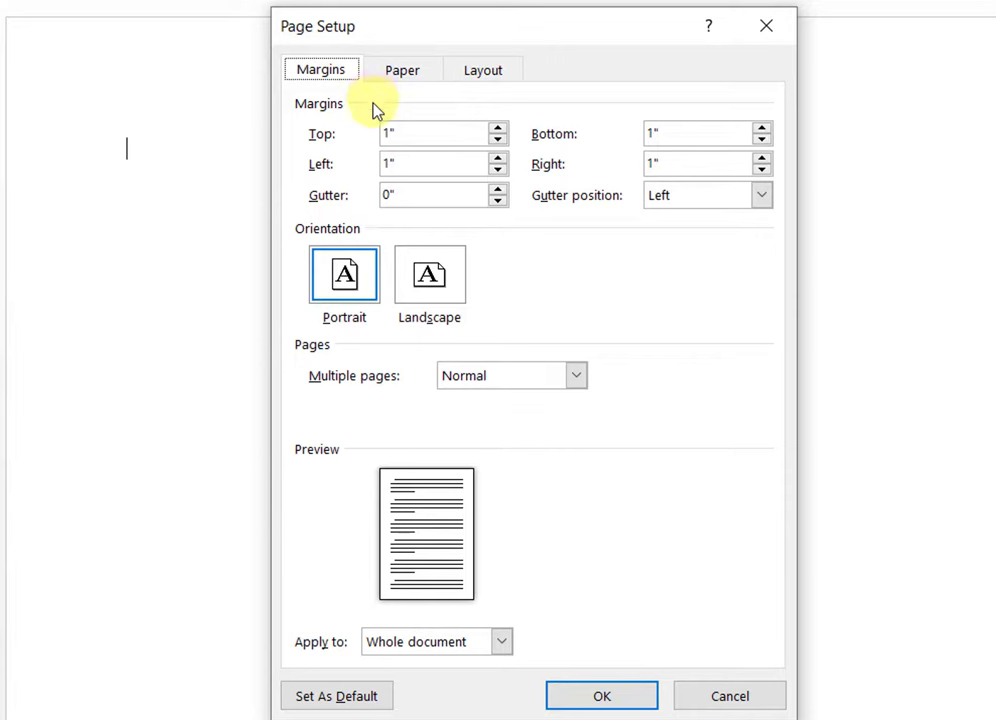
left_click(497, 139)
left_click(497, 140)
left_click(497, 140)
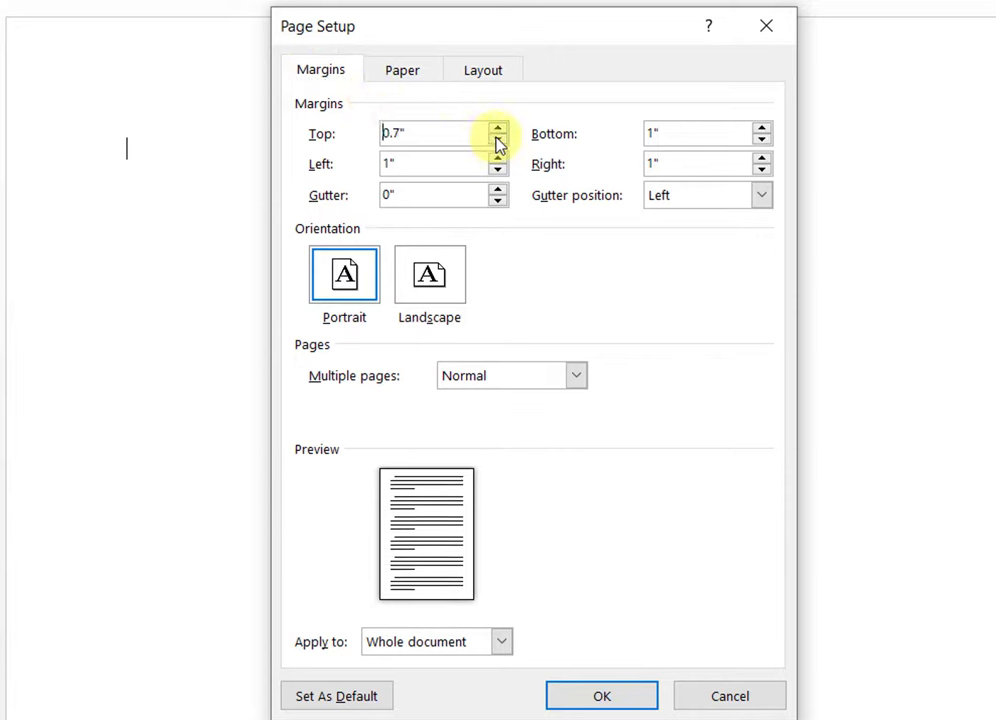
left_click(497, 140)
left_click(497, 140)
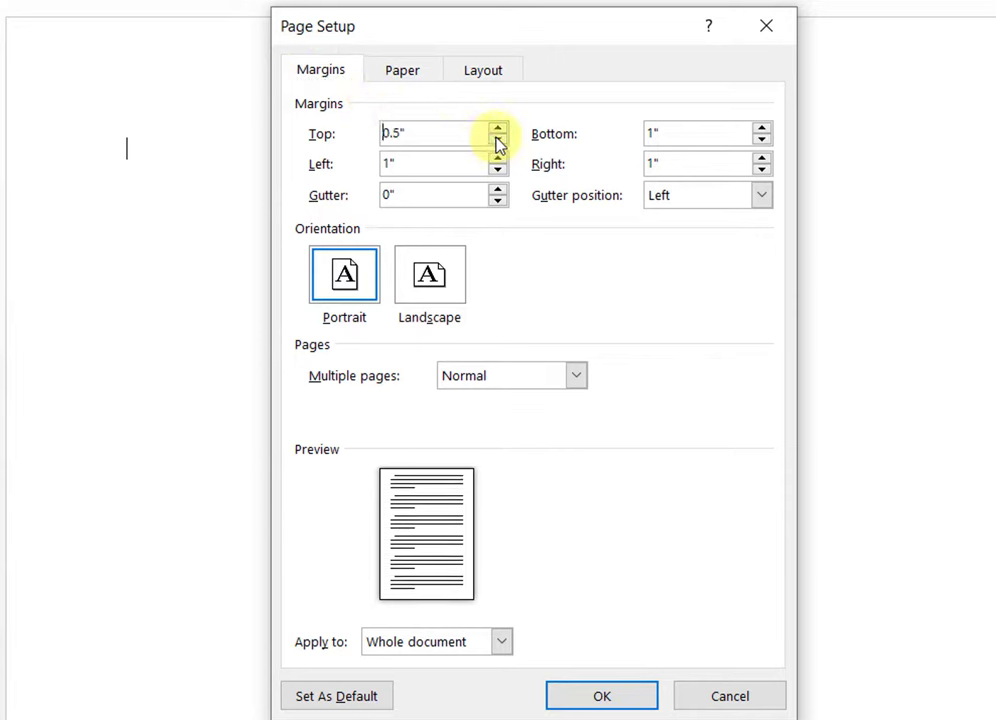
Set the page's bottom margin to 0.2" in the page setup.
left_click(762, 140)
left_click(762, 140)
left_click(762, 140)
left_click(762, 140)
left_click(762, 140)
left_click(762, 140)
left_click(762, 140)
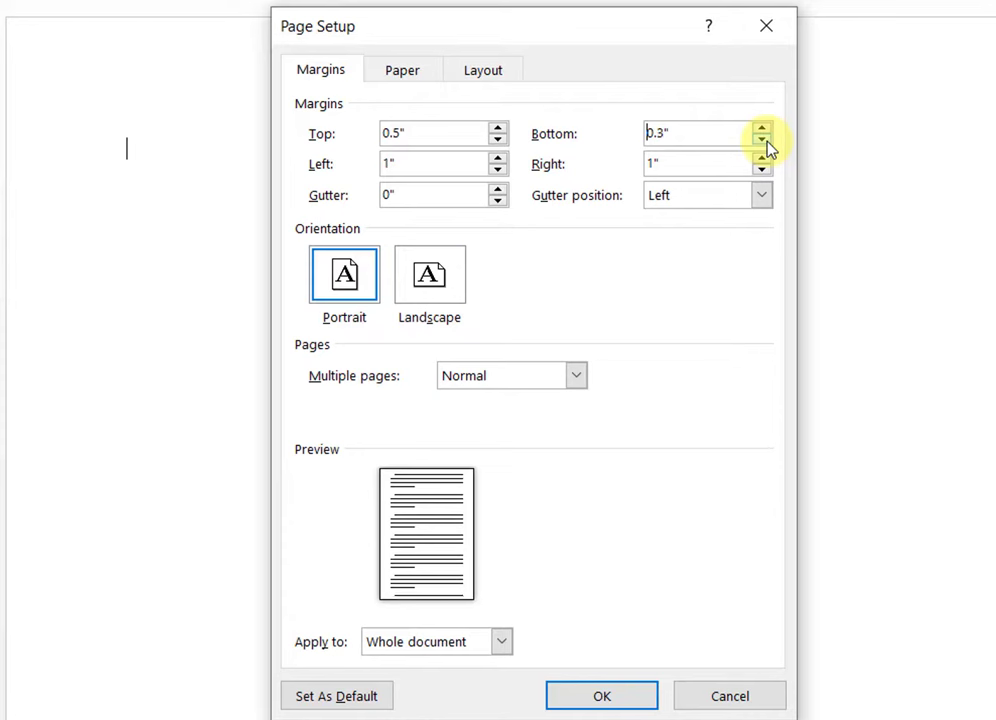
left_click(762, 140)
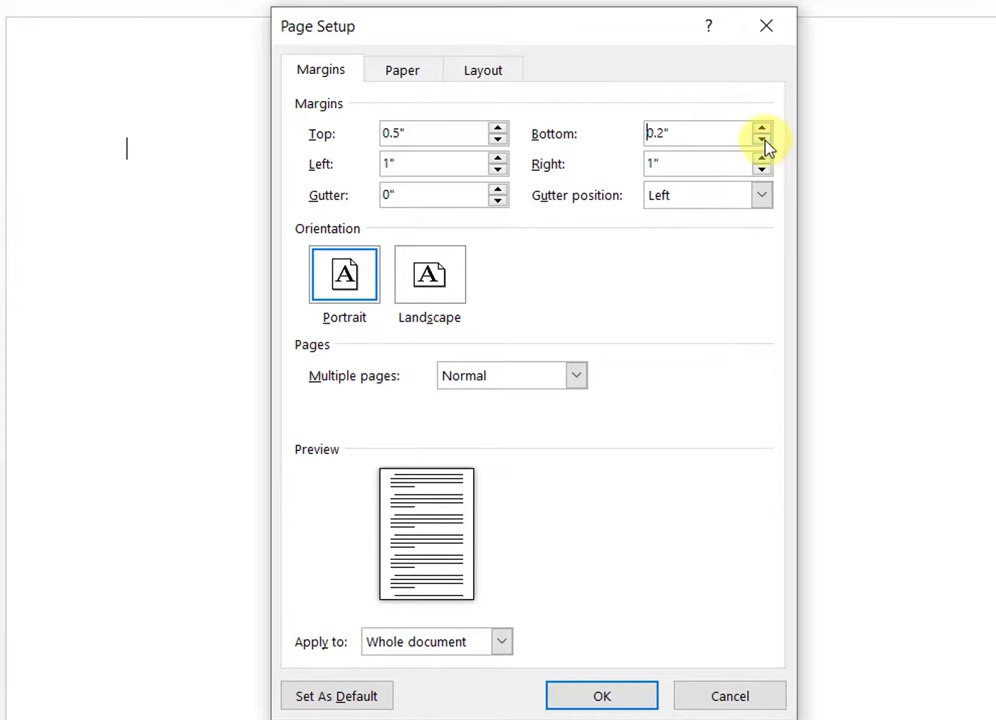
Set the left margin to 0.6" and the right margin to 0.2", and apply the page setup to the whole document.
left_click(497, 170)
left_click(497, 170)
left_click(497, 170)
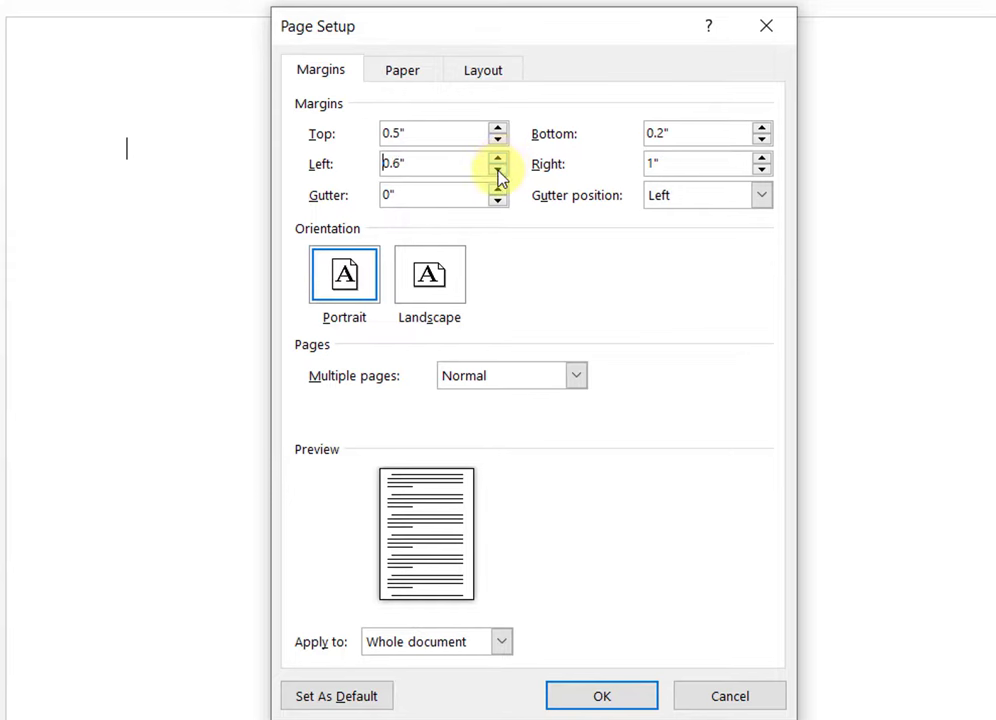
left_click(762, 171)
left_click(762, 171)
left_click(762, 171)
left_click(762, 171)
left_click(762, 171)
left_click(762, 171)
left_click(762, 171)
left_click(762, 171)
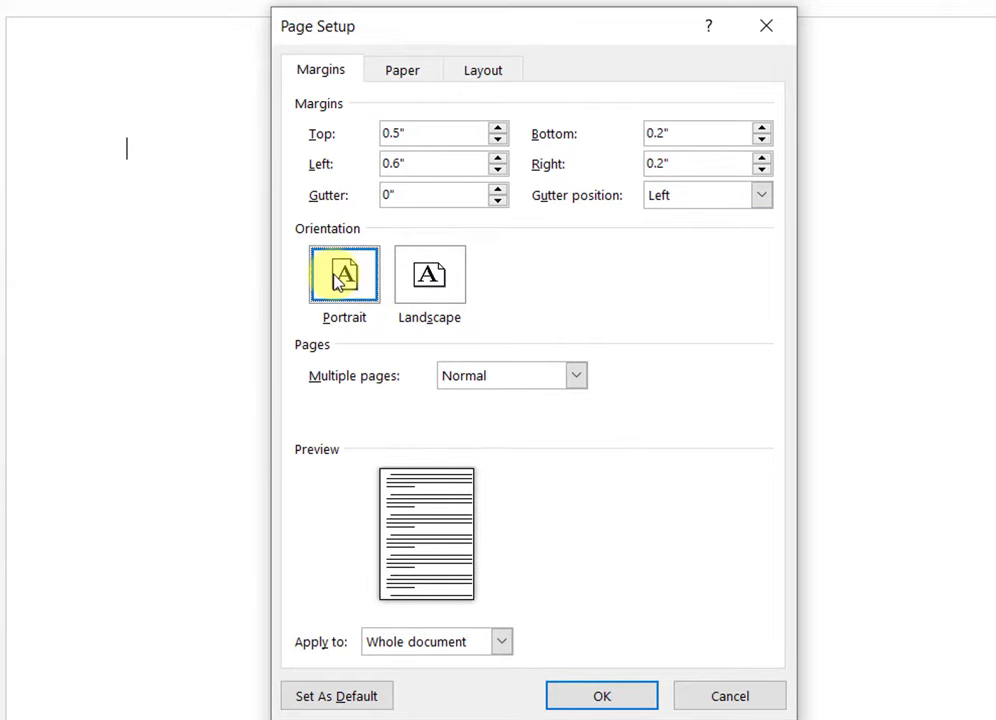
left_click(570, 696)
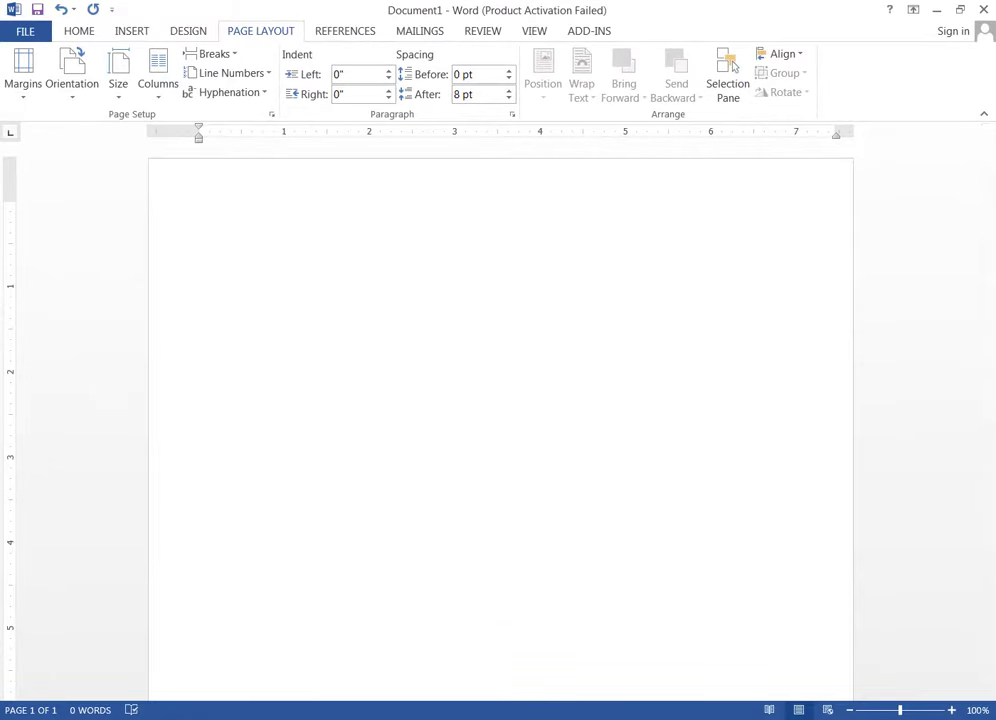
View the finished Bio-Data document for reference and return to the new blank document.
mouse_move(640, 702)
left_click(578, 658)
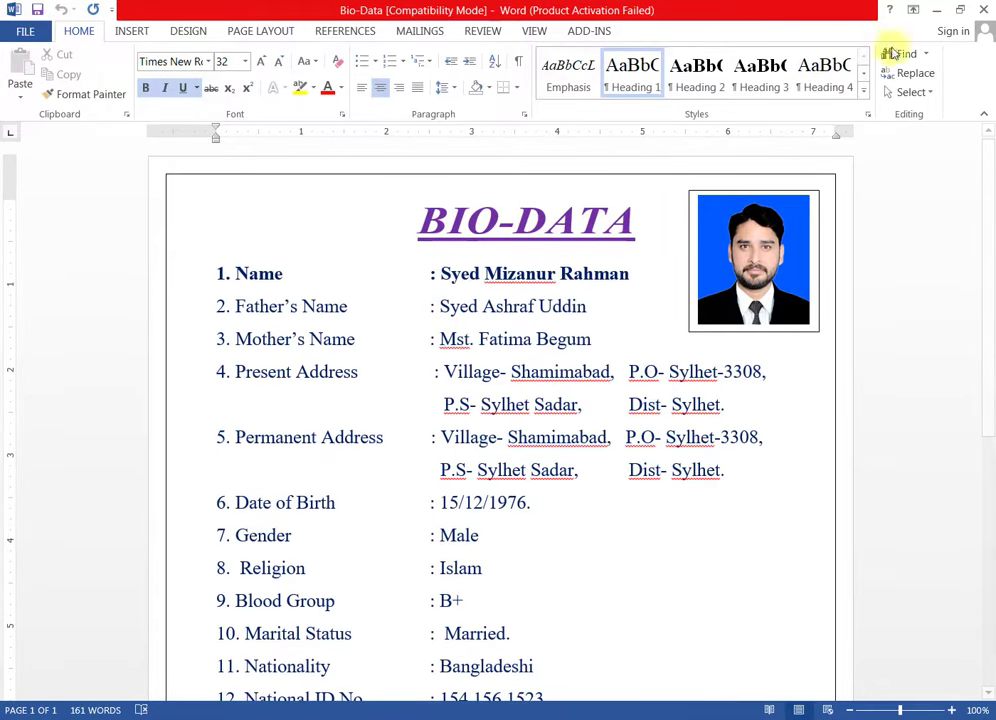
left_click(935, 10)
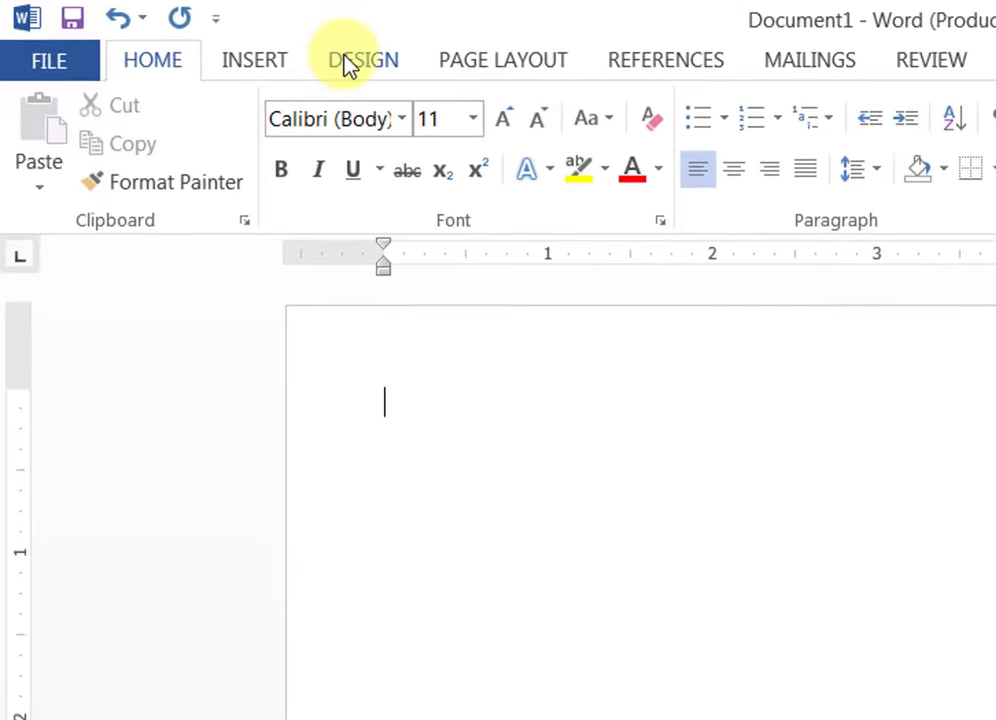
Choose a Box page border with a solid line style for the whole document.
left_click(345, 64)
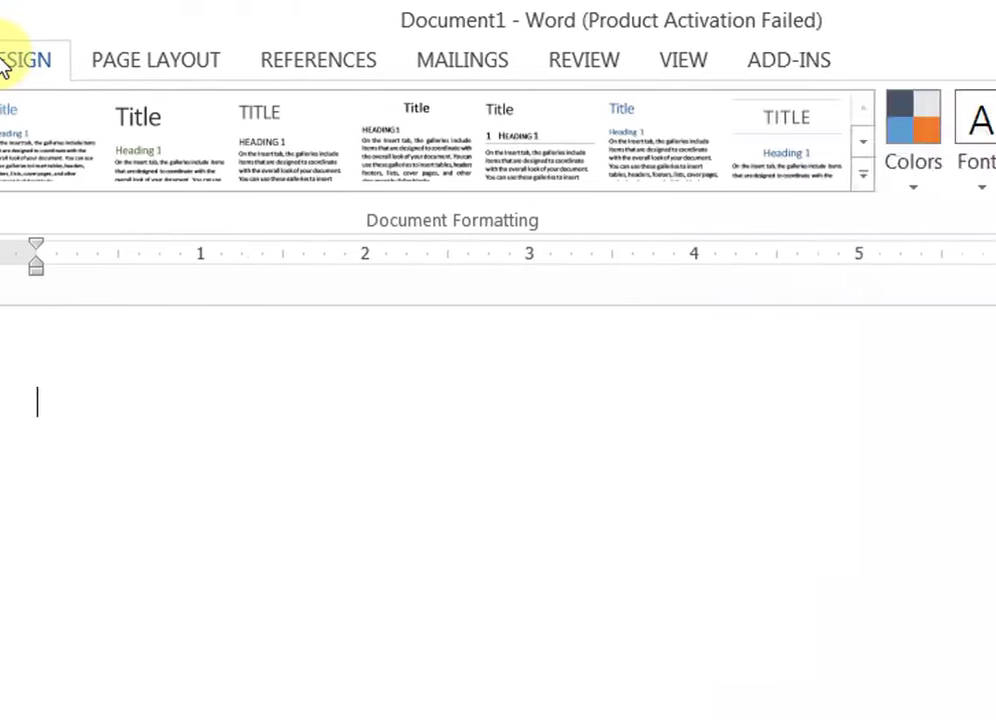
left_click(884, 145)
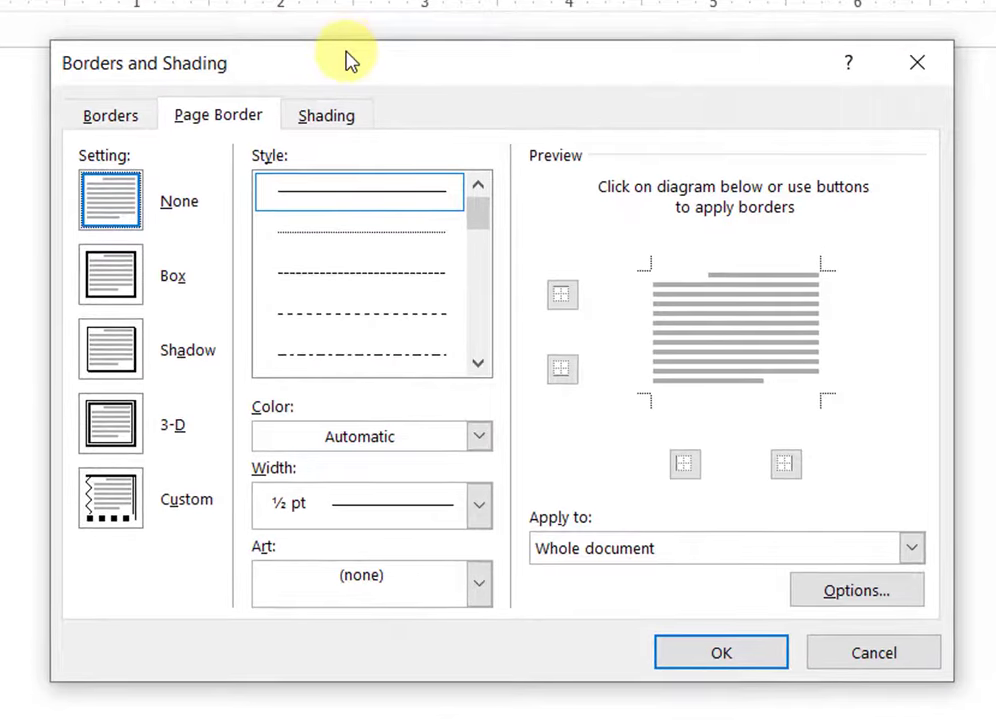
left_click(110, 278)
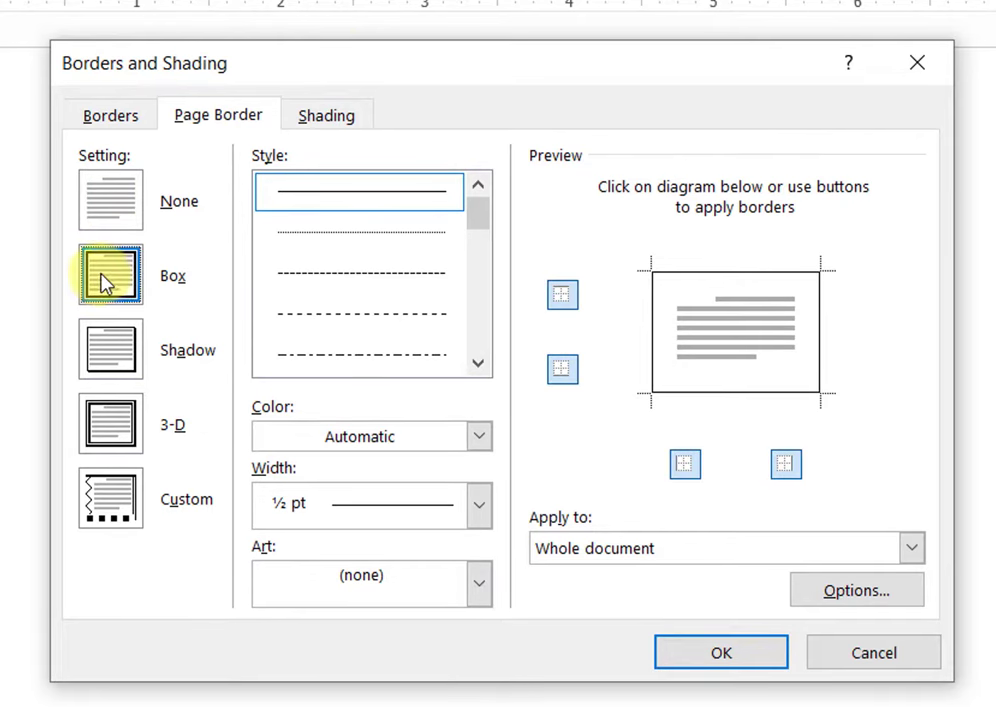
mouse_move(474, 220)
left_mouse_down()
mouse_move(466, 352)
mouse_move(483, 215)
left_mouse_up()
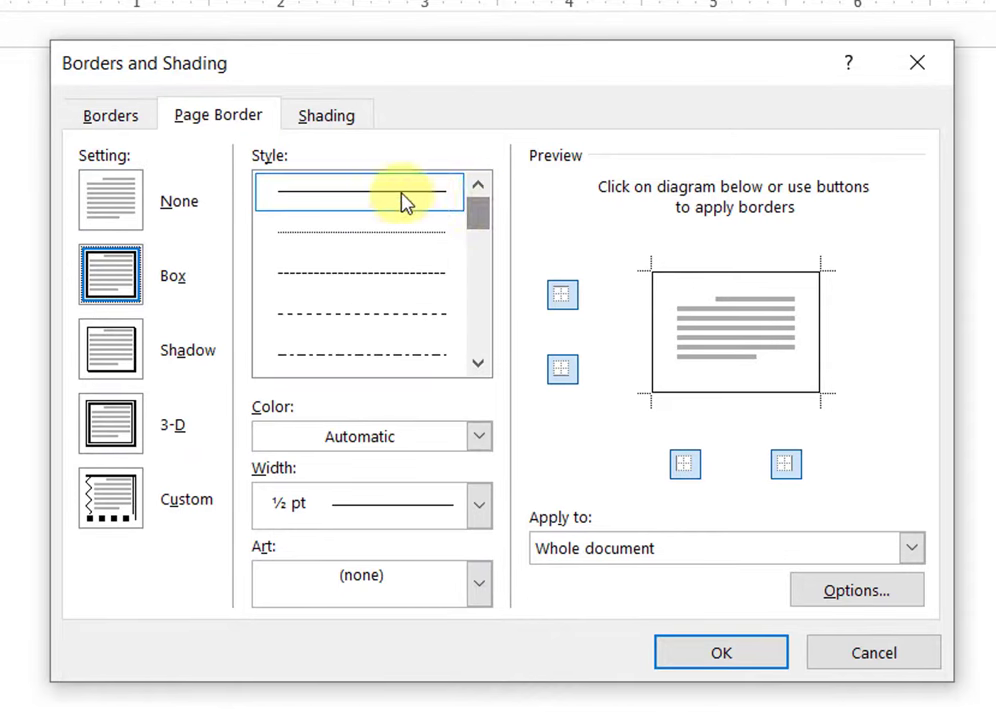
Set the page border's top, bottom, left and right margins to 15 pt from the page edge and apply the border.
left_click(852, 592)
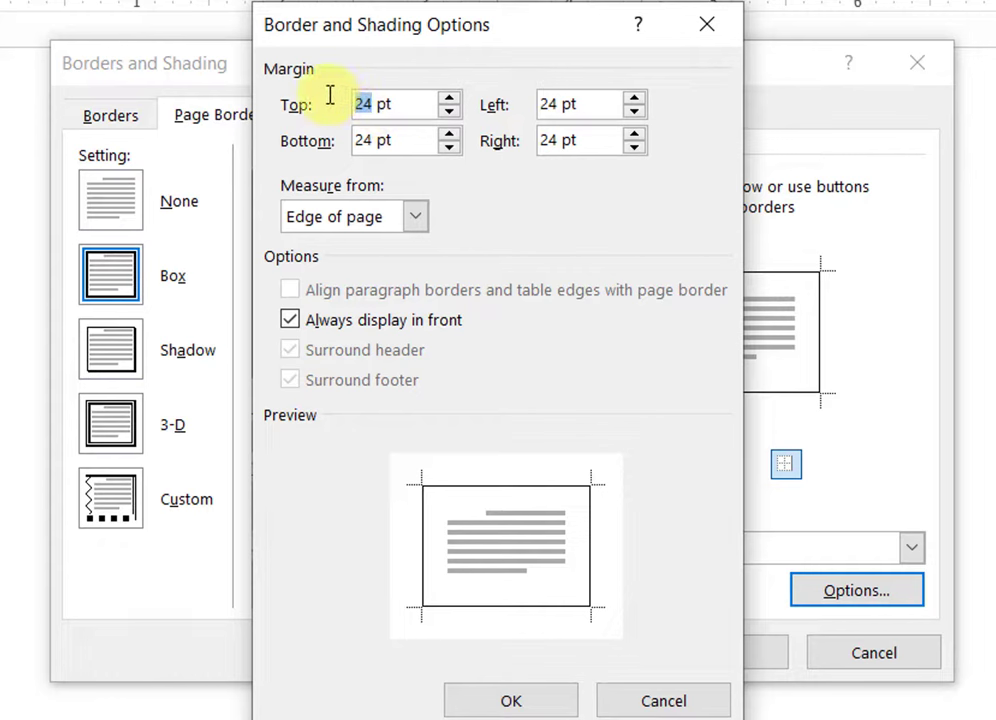
double_click(556, 105)
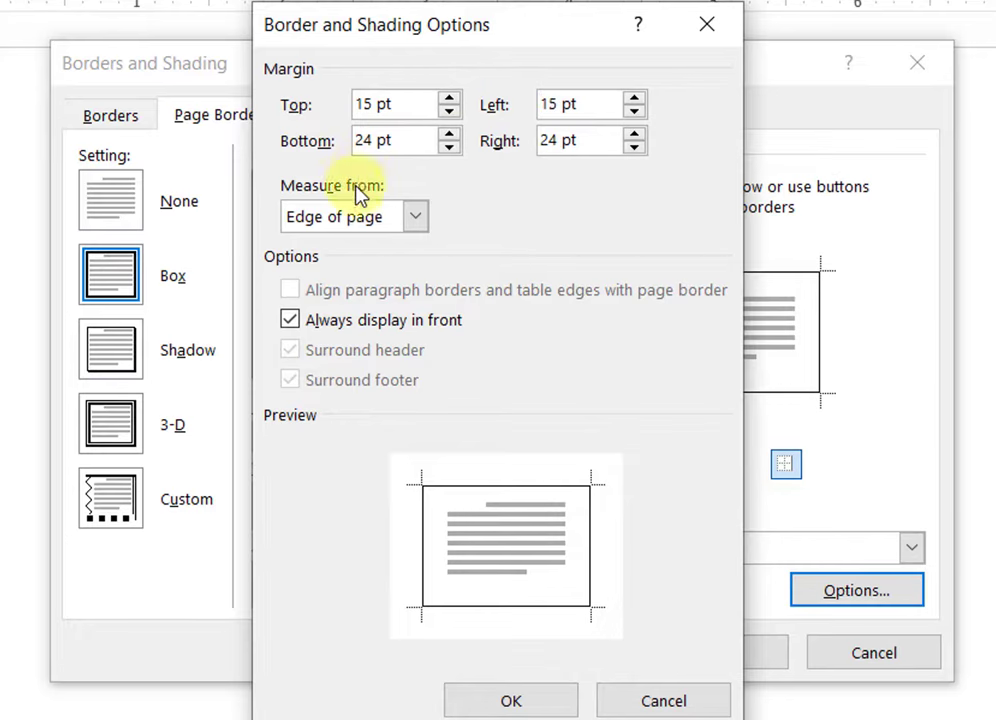
key("Tab")
type("15")
key("Tab")
type("15")
left_click(545, 705)
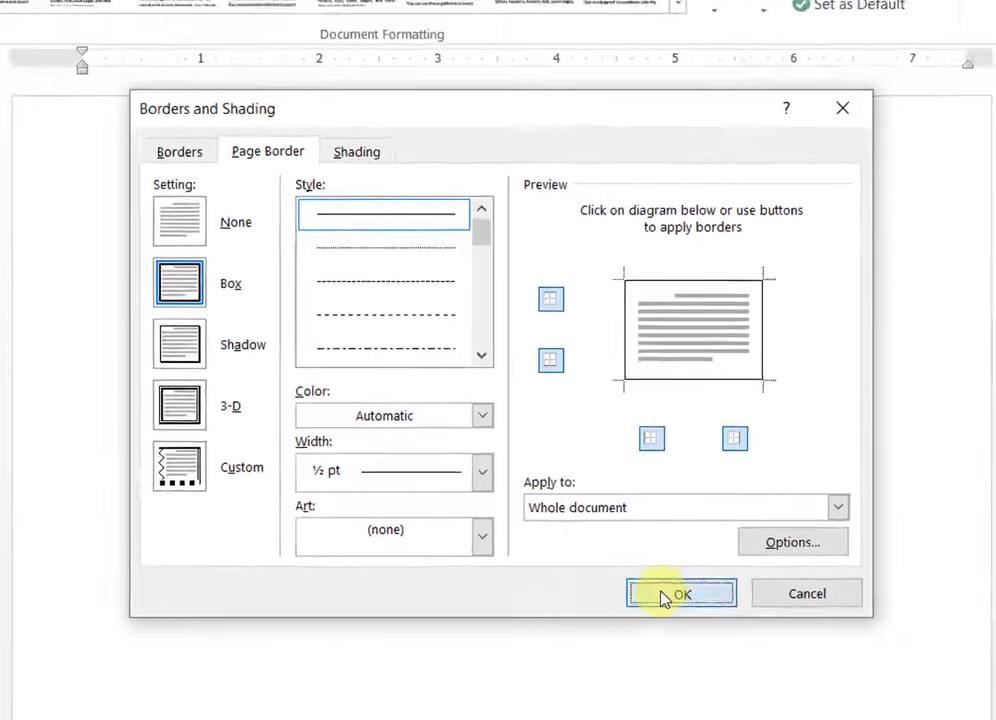
left_click(718, 653)
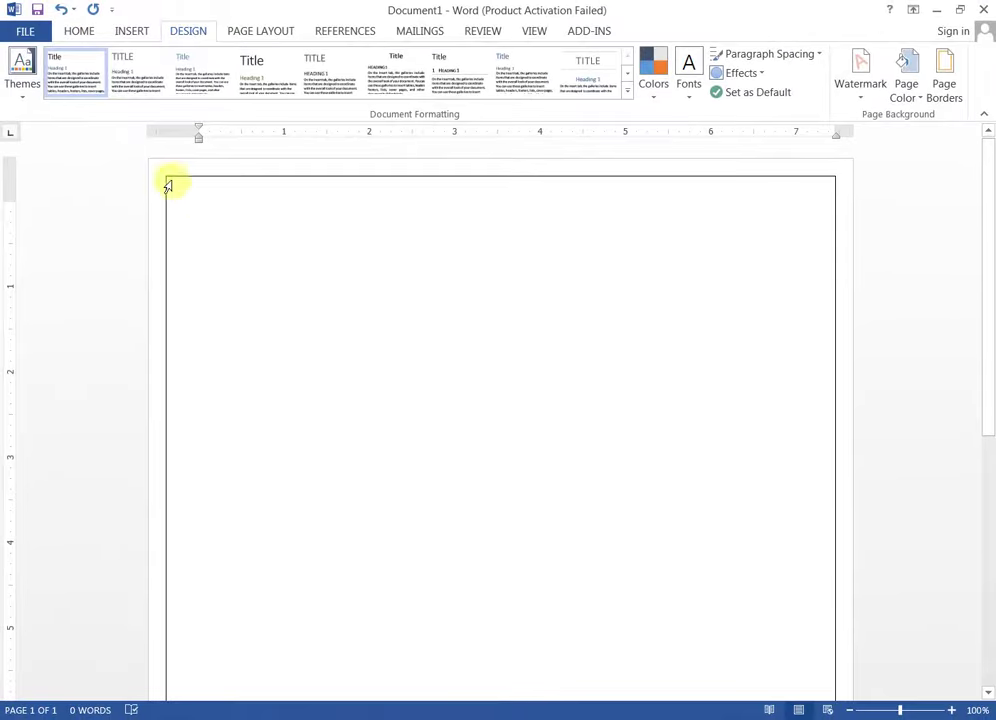
Center the first line of the page and enter the title "Bio-Data".
scroll(221, 162, "up", 3, "ctrl")
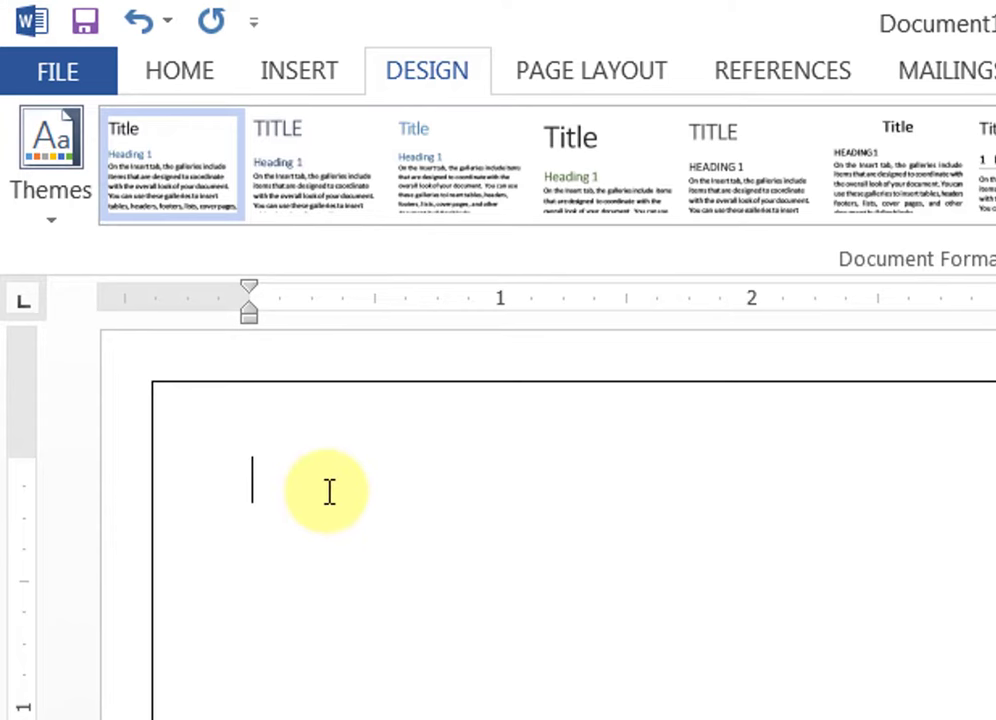
key("ctrl+e")
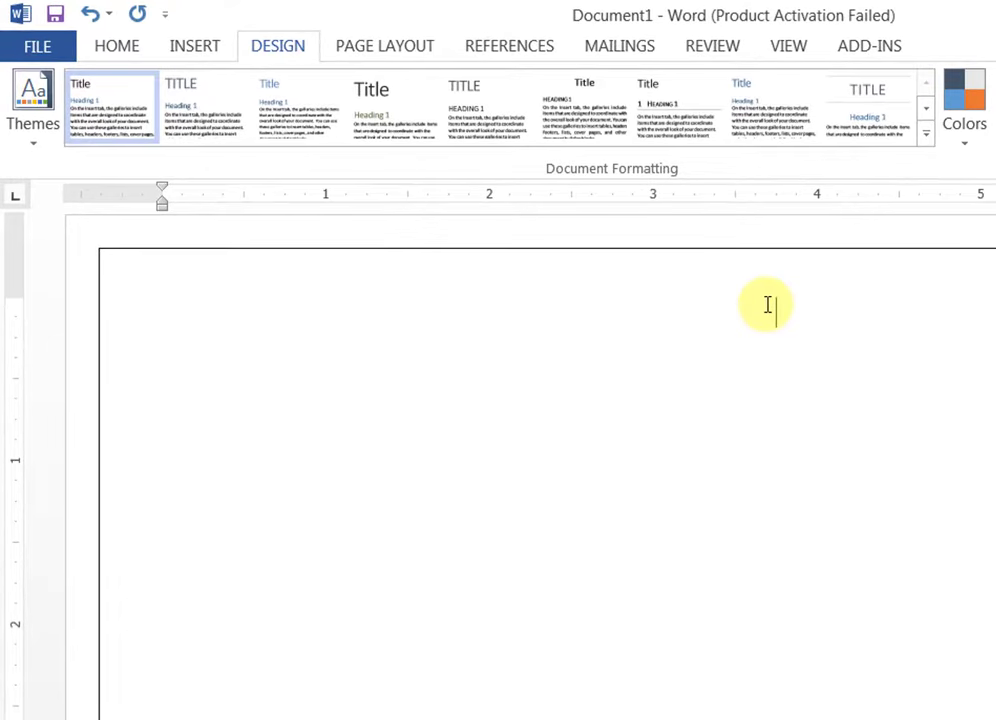
left_click_drag(762, 314, 816, 312)
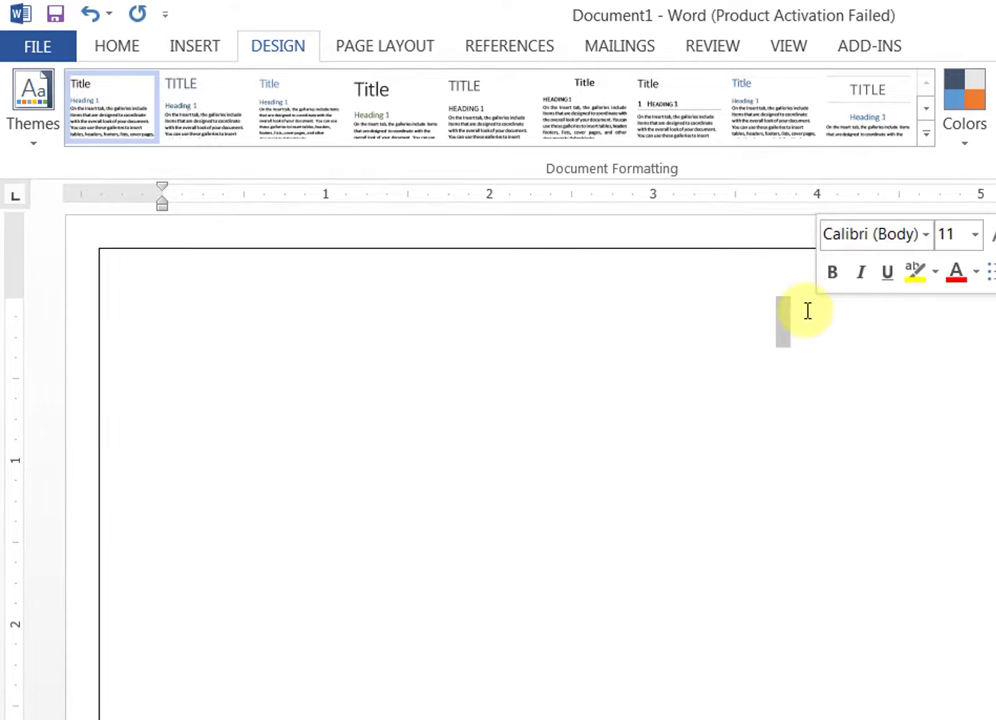
left_click(806, 311)
type("Bio-Data")
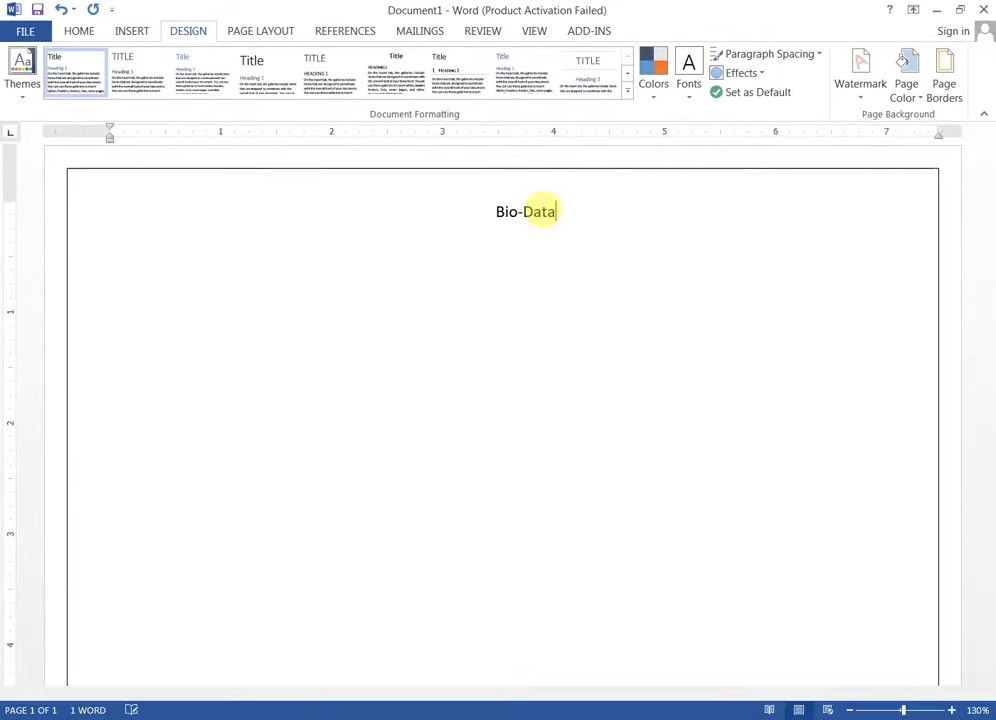
Check the heading in the finished Bio-Data document and set the new document's title to Times New Roman, 36 pt.
left_click_drag(540, 211, 490, 213)
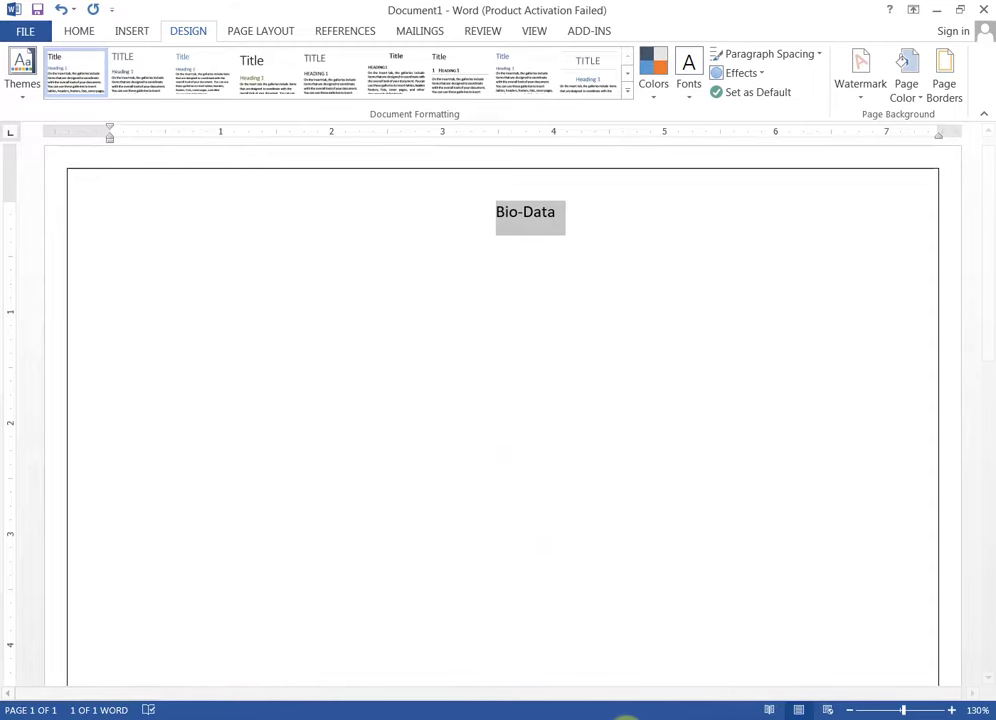
left_click(594, 702)
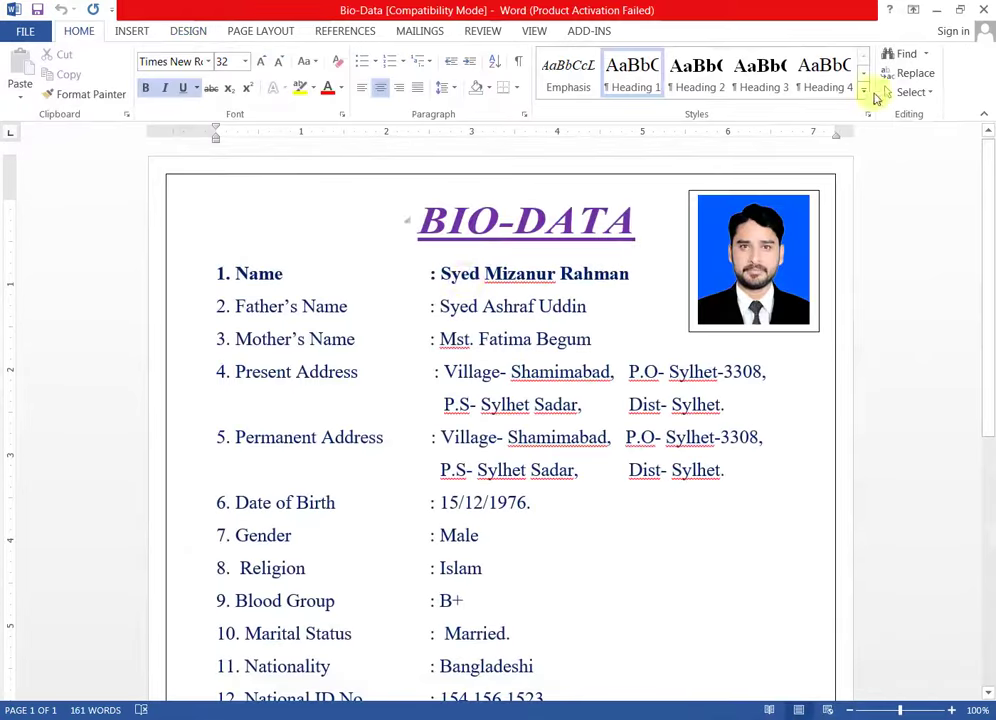
left_click_drag(412, 228, 636, 237)
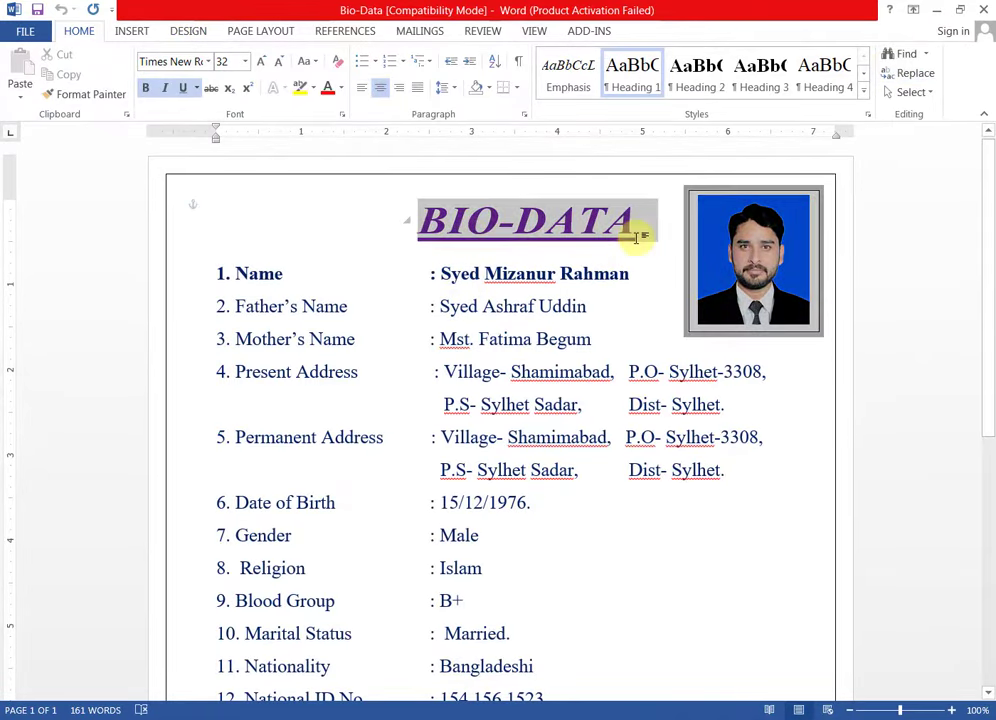
left_click(937, 9)
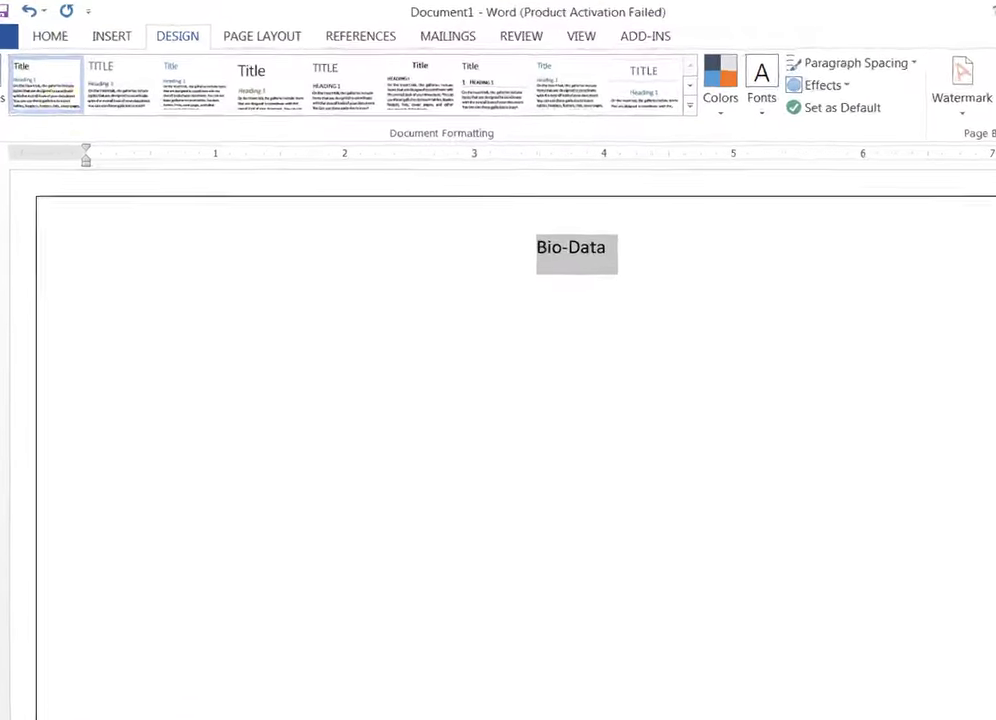
left_click(50, 36)
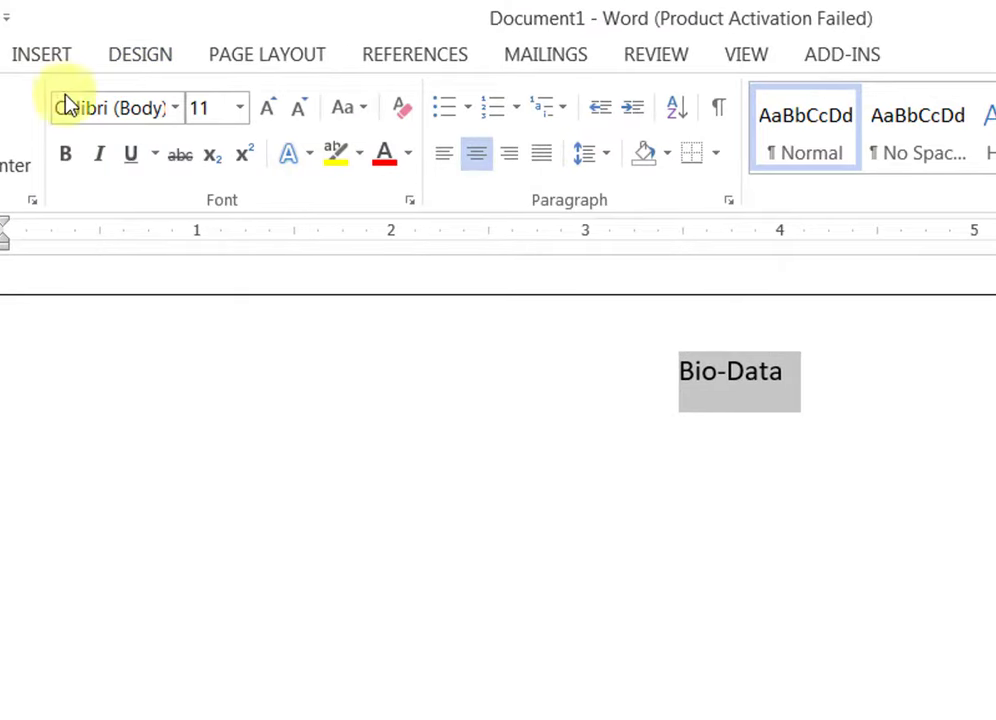
left_click(177, 110)
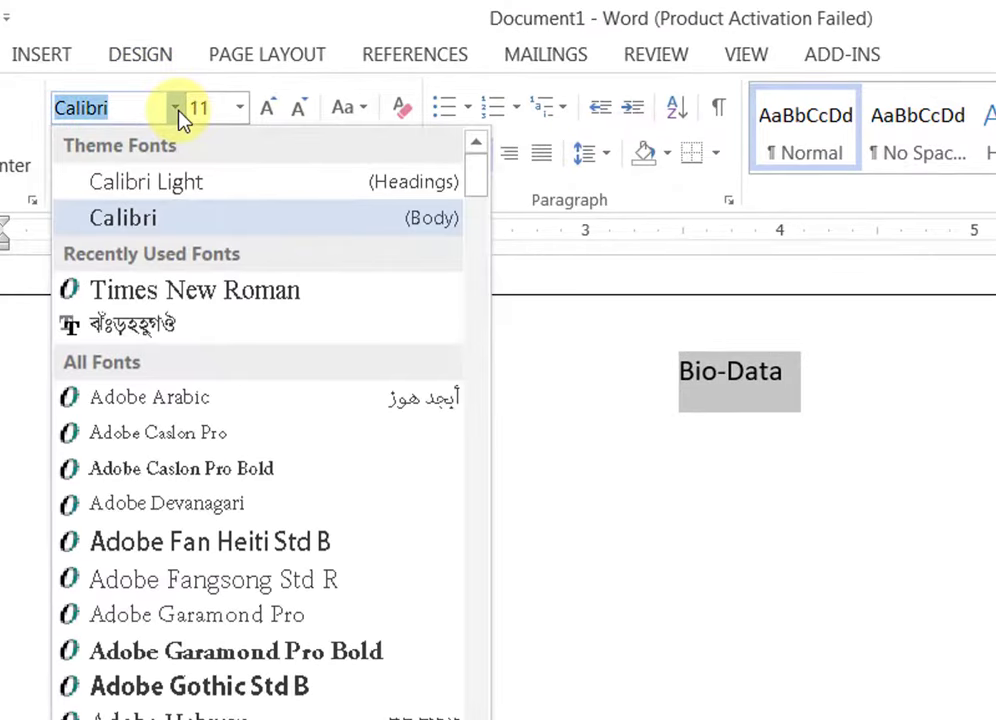
left_click(147, 292)
left_click(241, 107)
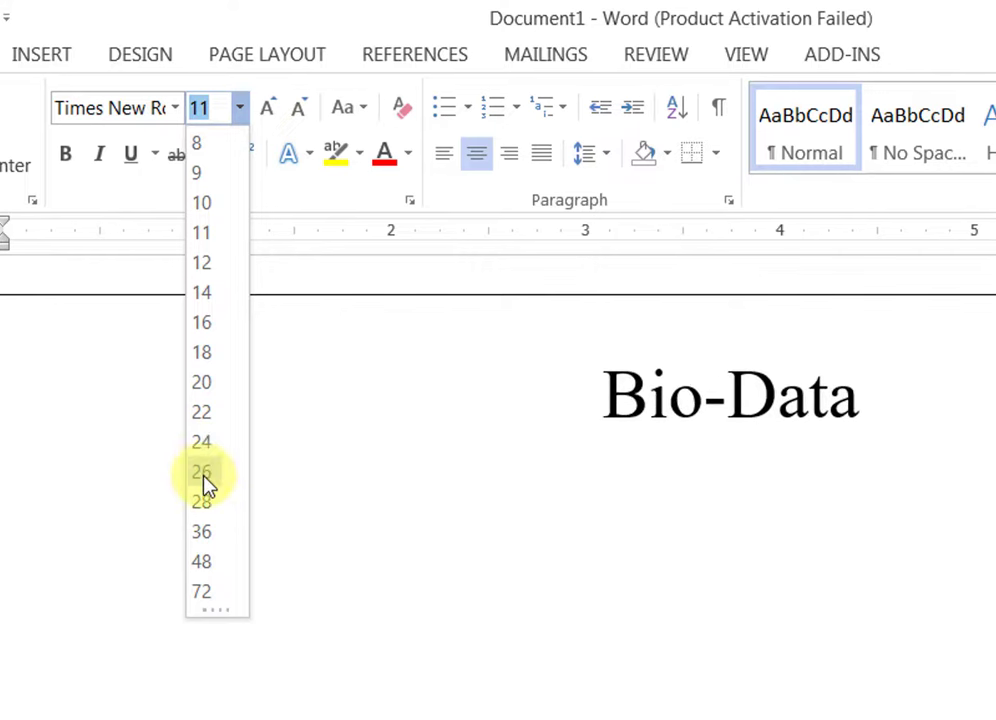
left_click(203, 535)
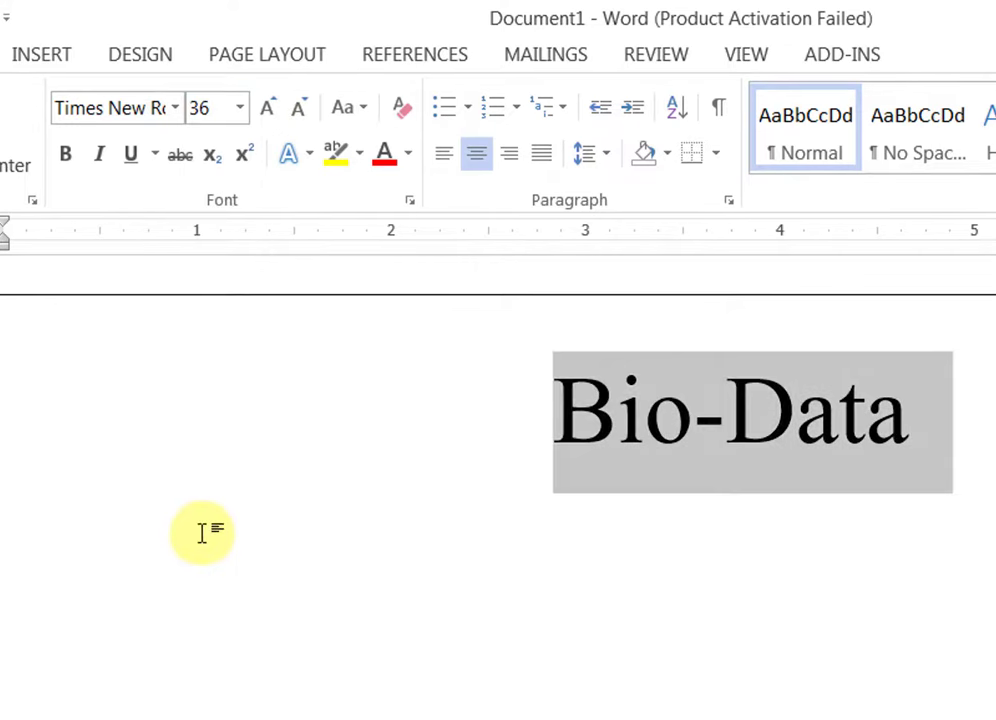
Make the "Bio-Data" title bold, underlined and italic.
left_click(68, 154)
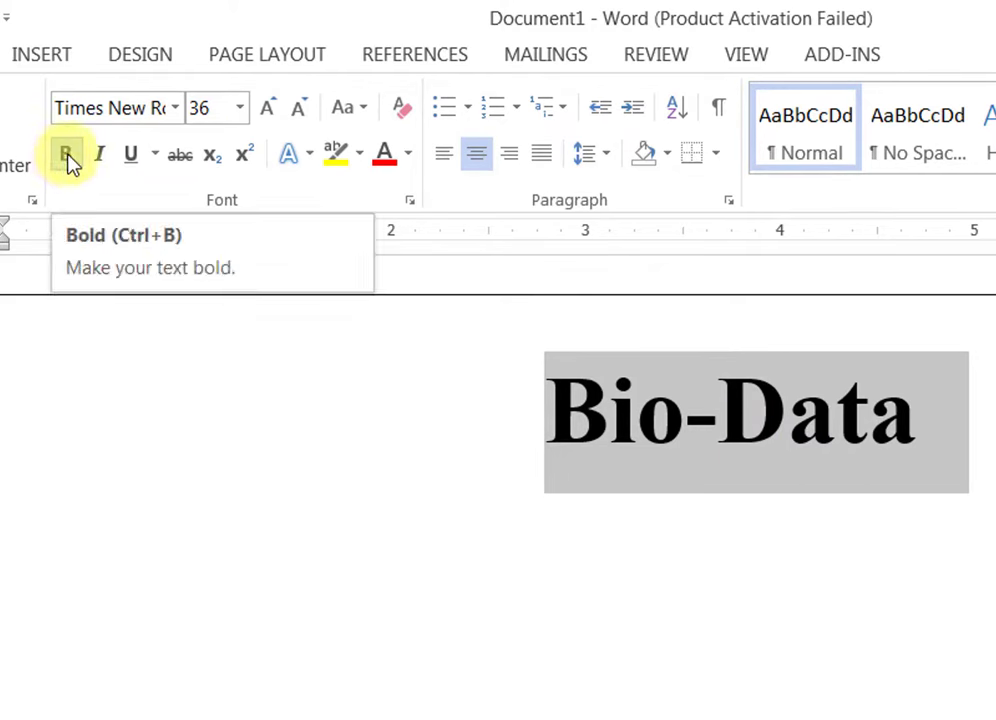
left_click(128, 160)
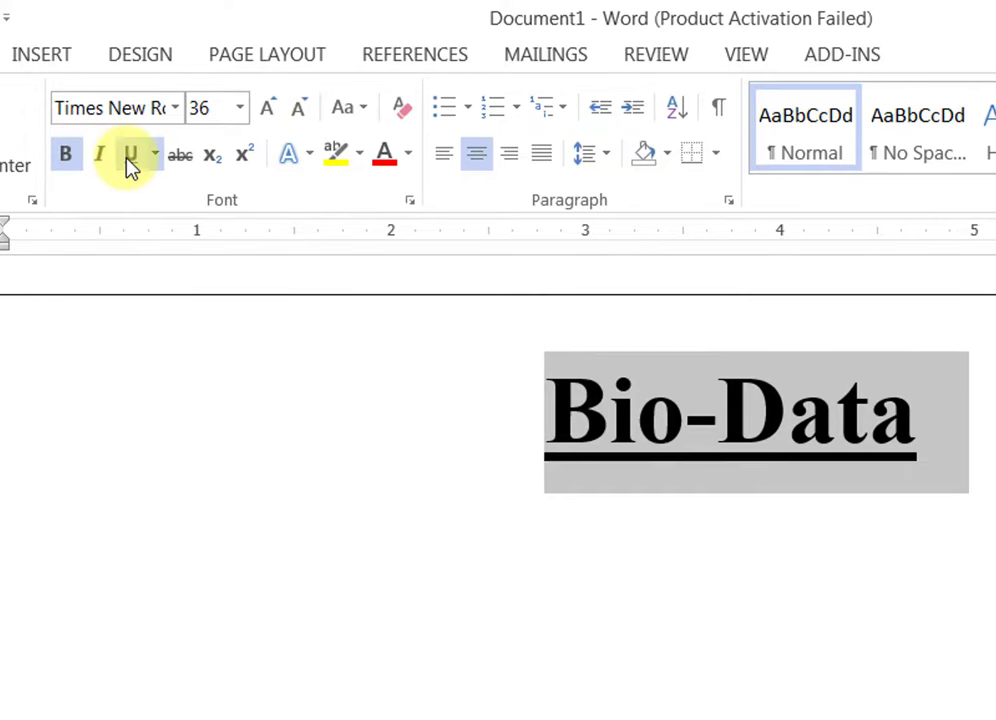
left_click(104, 156)
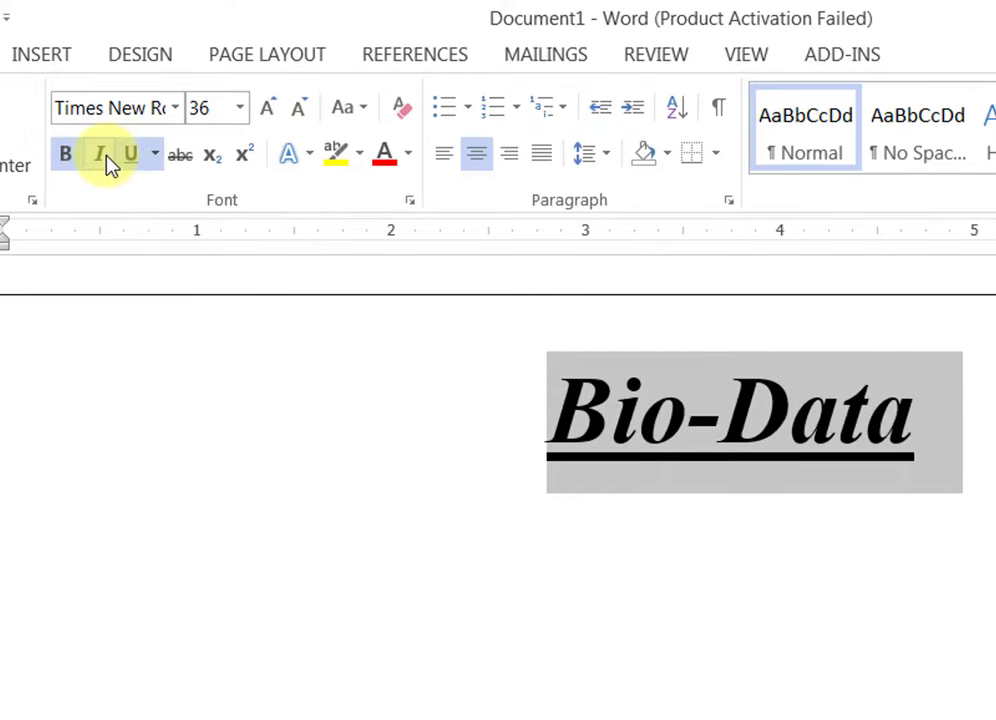
left_click(916, 452)
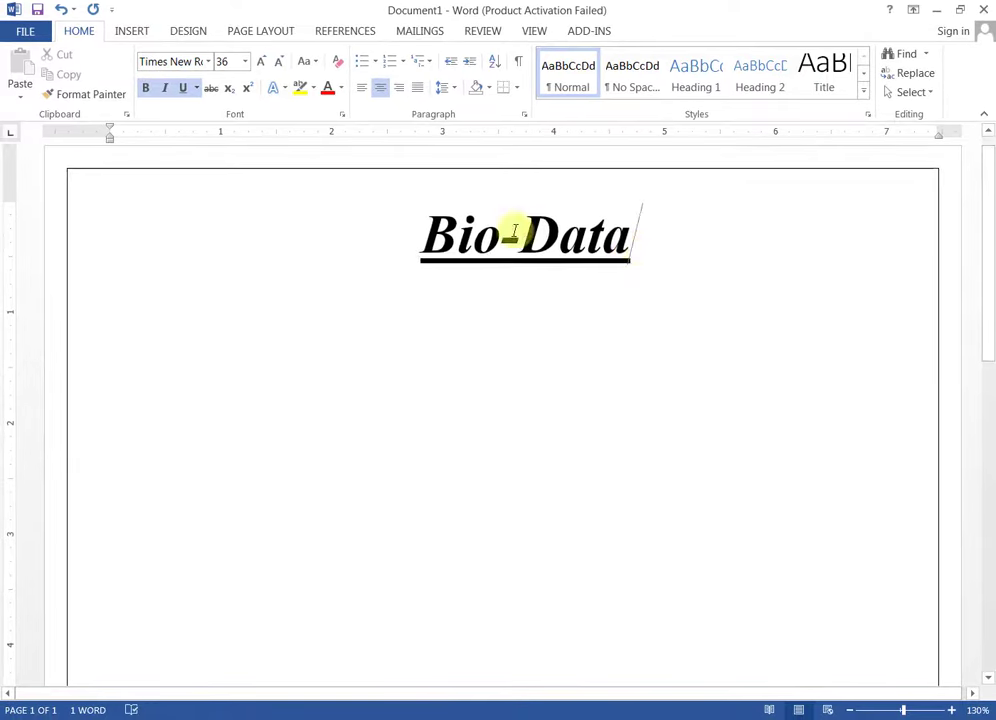
Widen the "Bio-Data" title by setting its character spacing scale to 120%.
triple_click(422, 218)
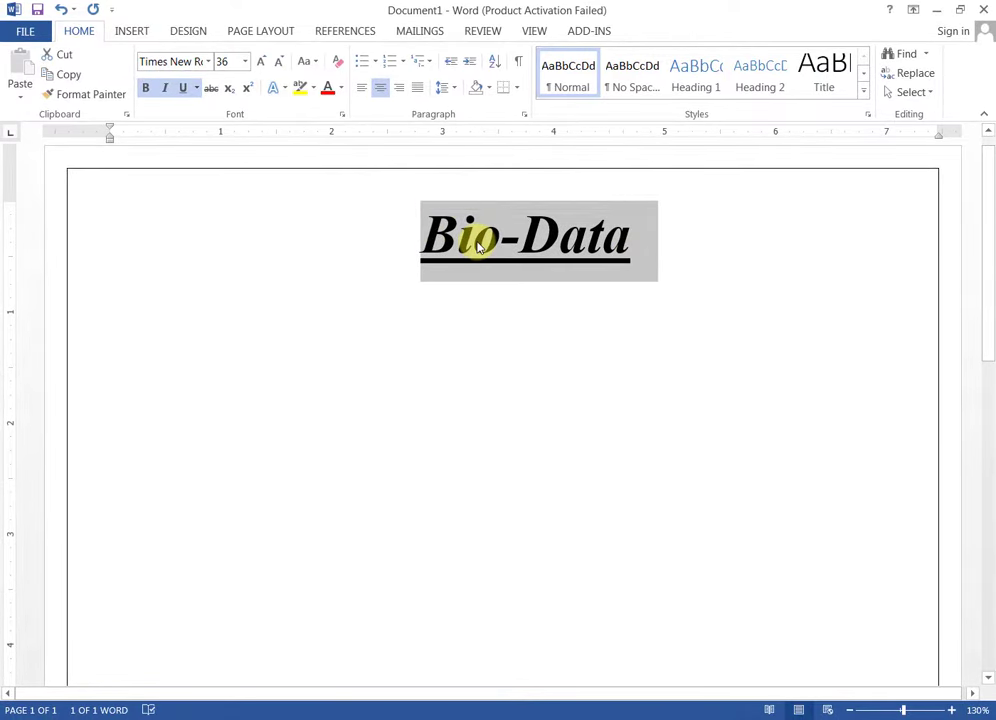
right_click(474, 240)
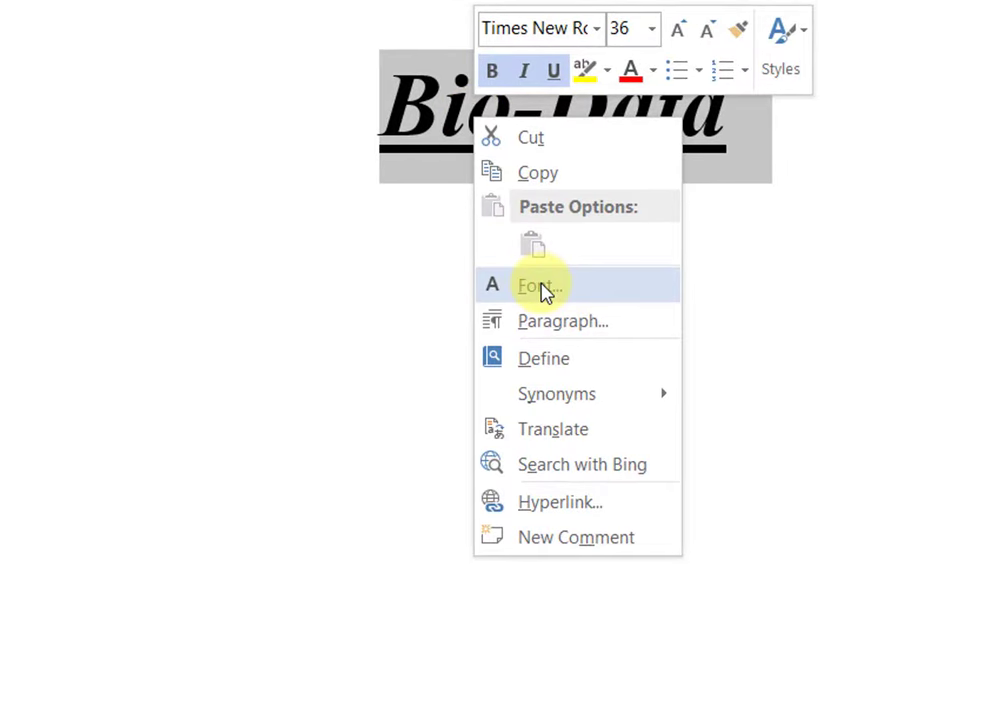
left_click(541, 290)
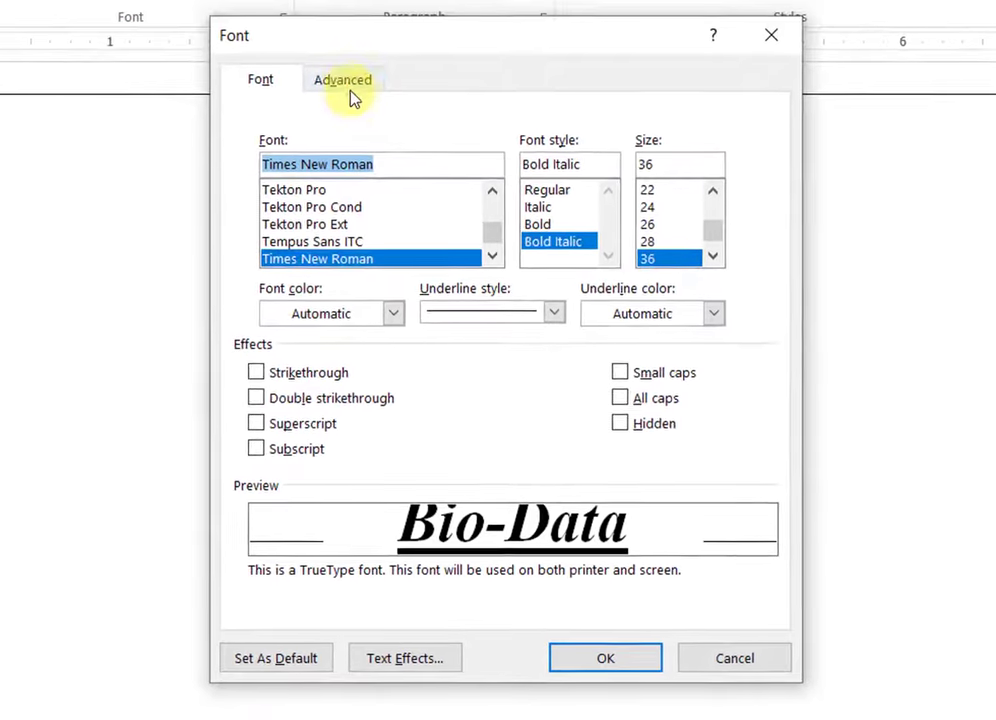
left_click(345, 84)
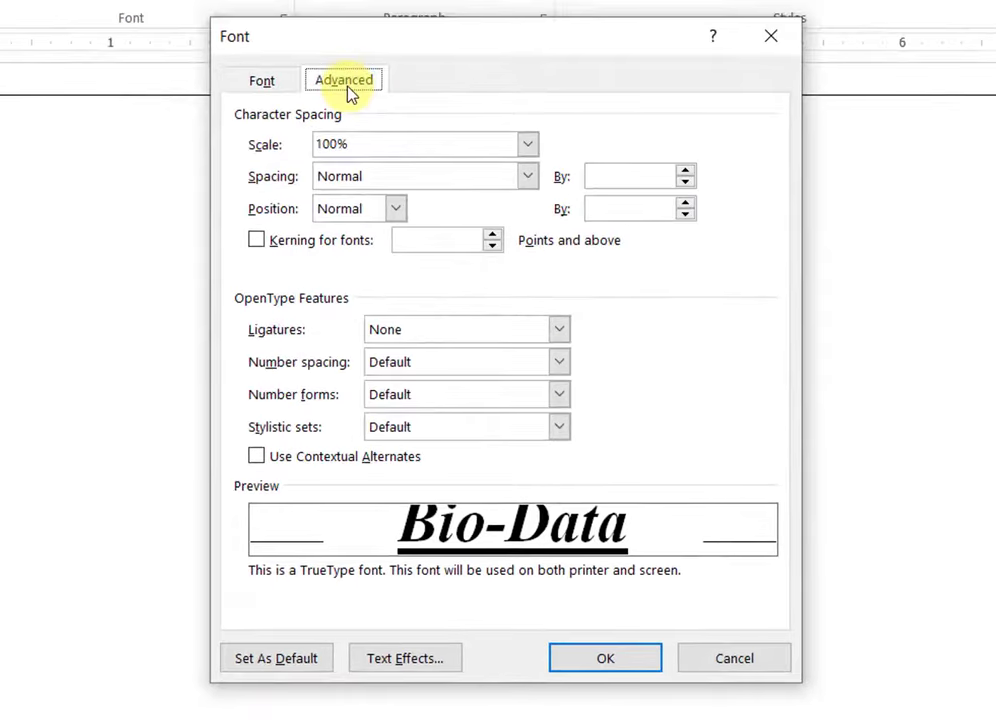
left_click(368, 144)
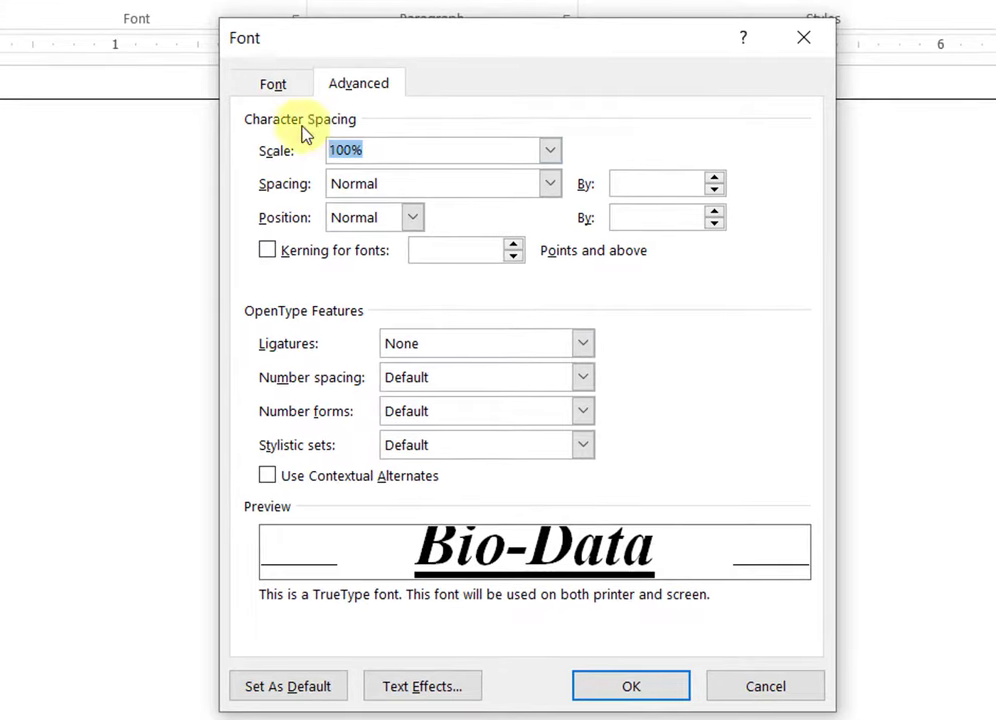
left_click_drag(500, 50, 527, 325)
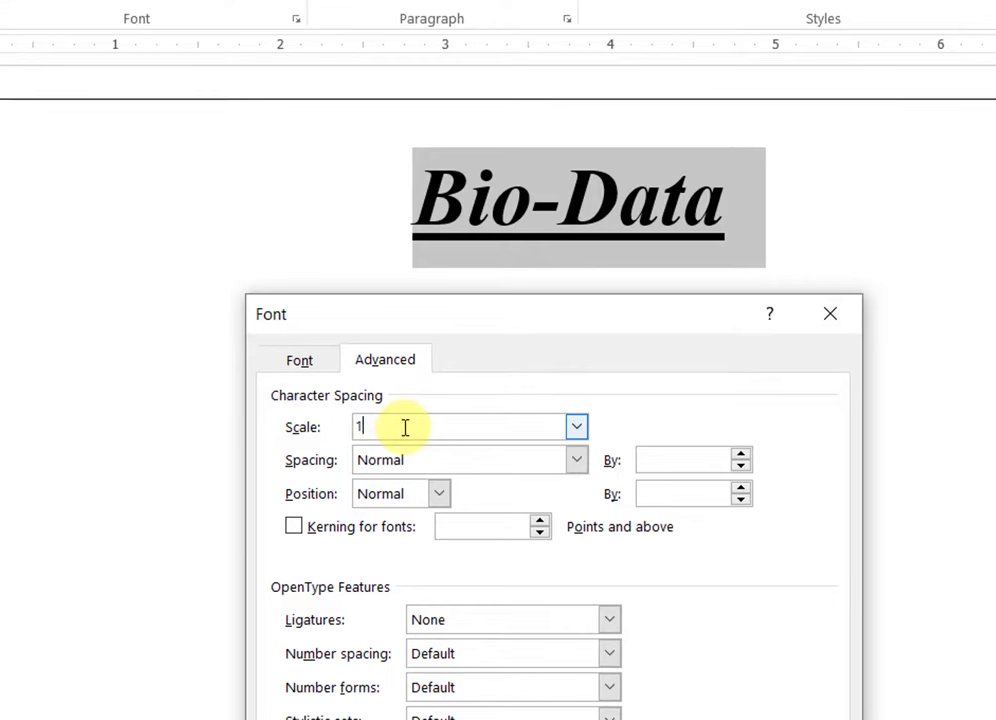
type("120")
key("Return")
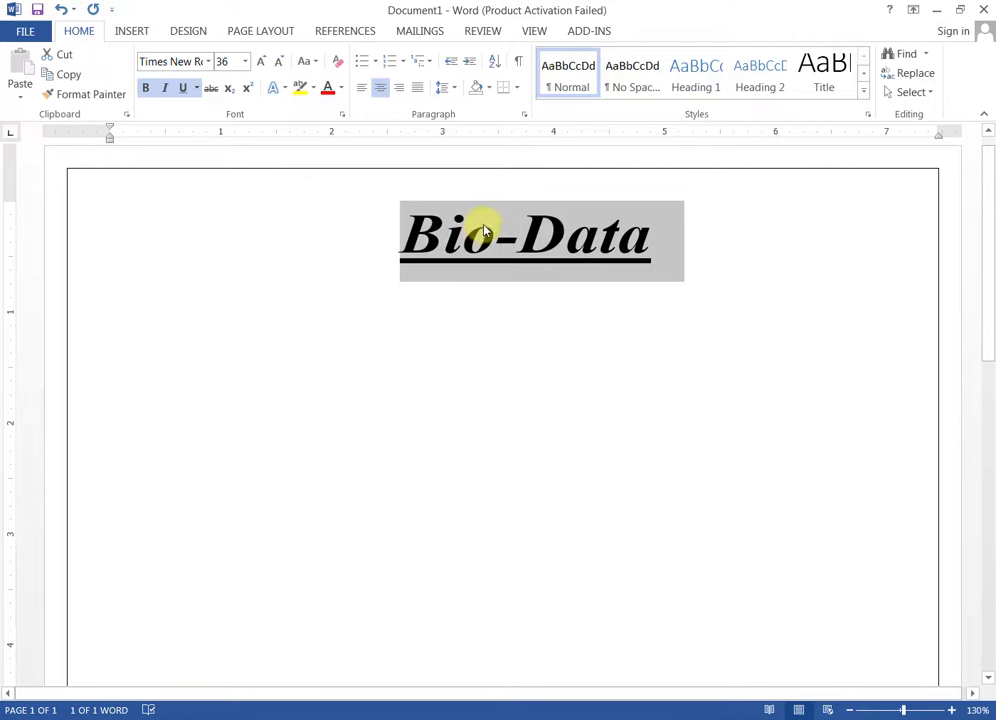
Start a new line below the title at 16 pt, with underline, italic and bold turned off.
left_click(662, 251)
scroll(613, 258, "down", 2)
scroll(613, 258, "down", 1)
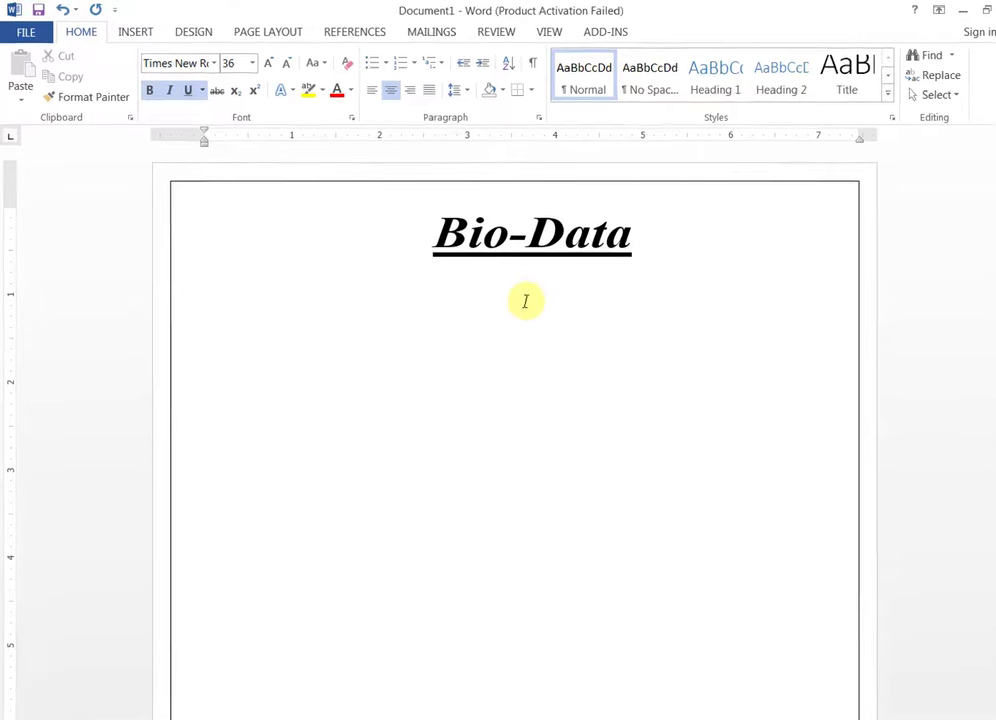
left_click(369, 93)
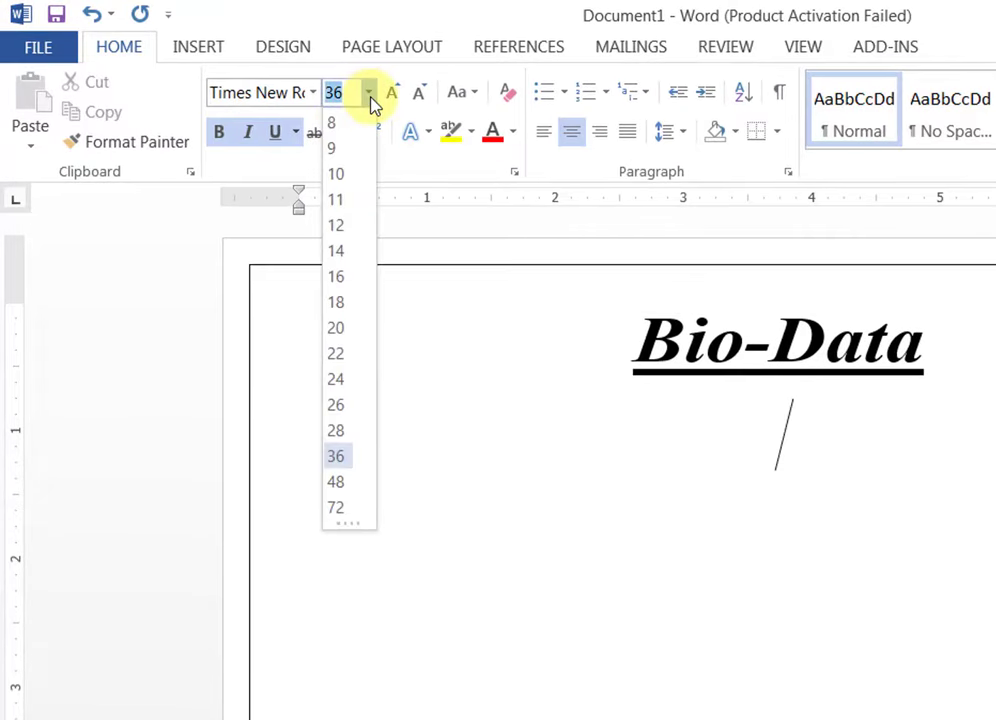
left_click(345, 276)
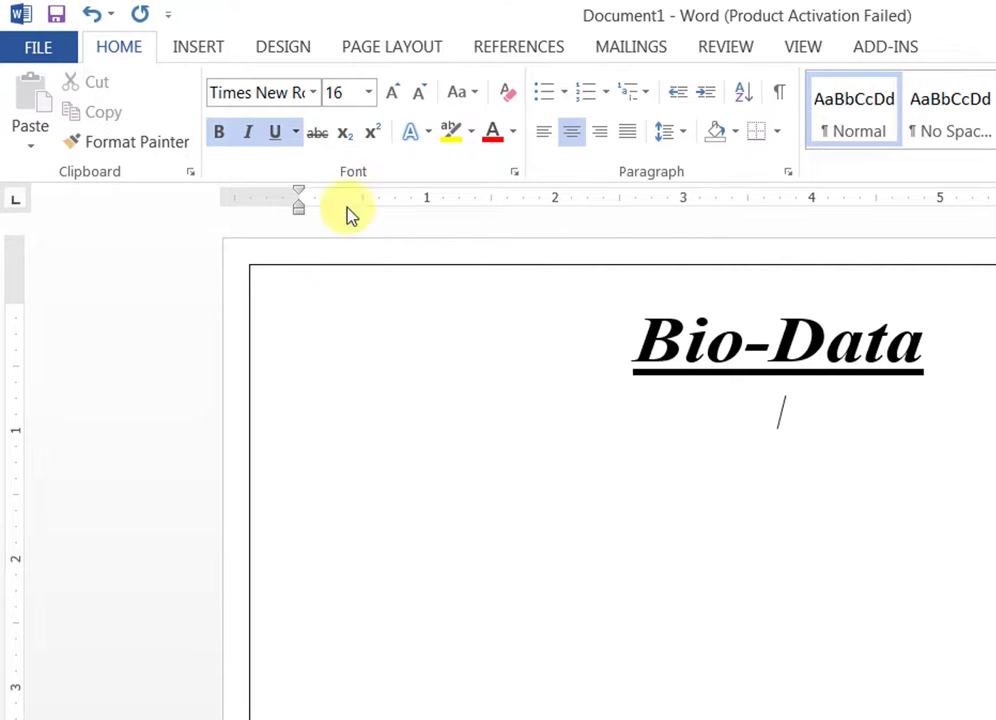
left_click(276, 137)
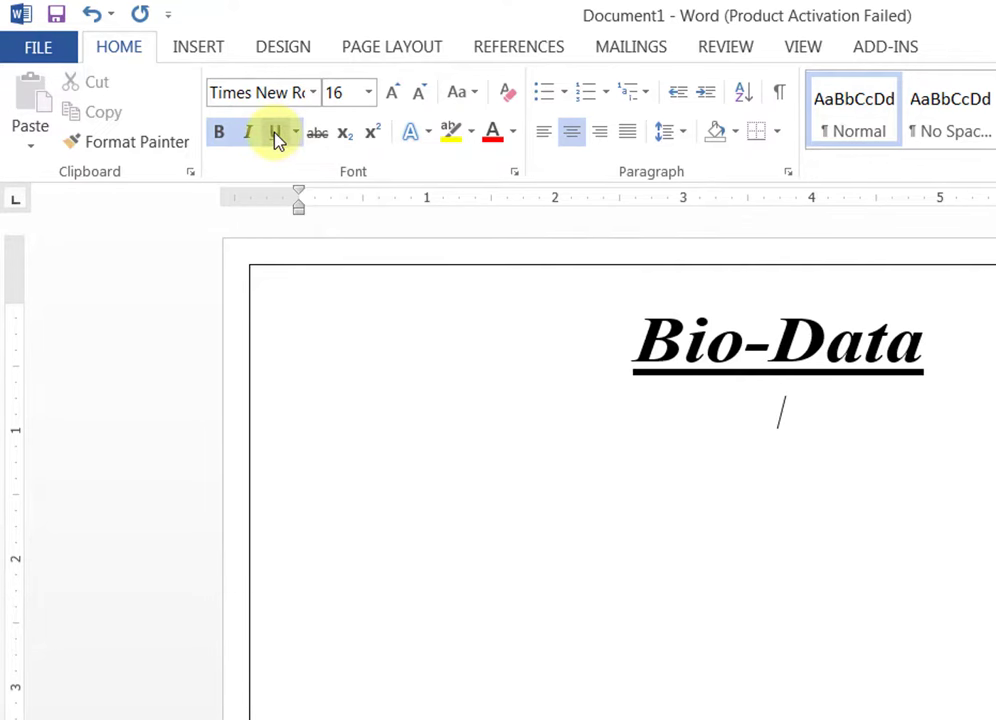
left_click(248, 135)
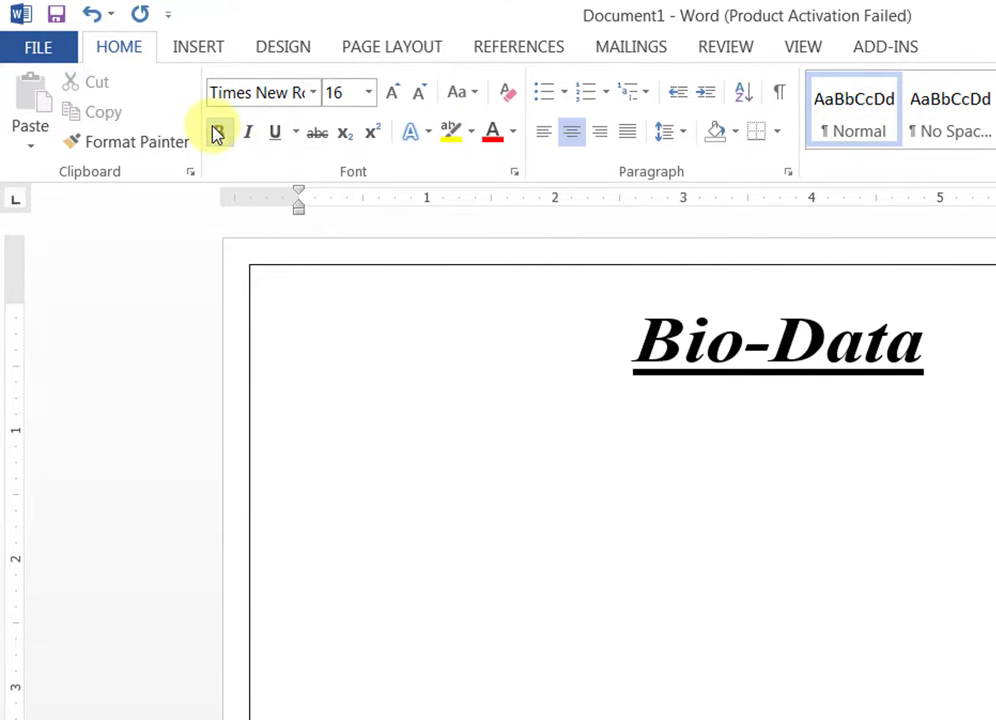
left_click(219, 132)
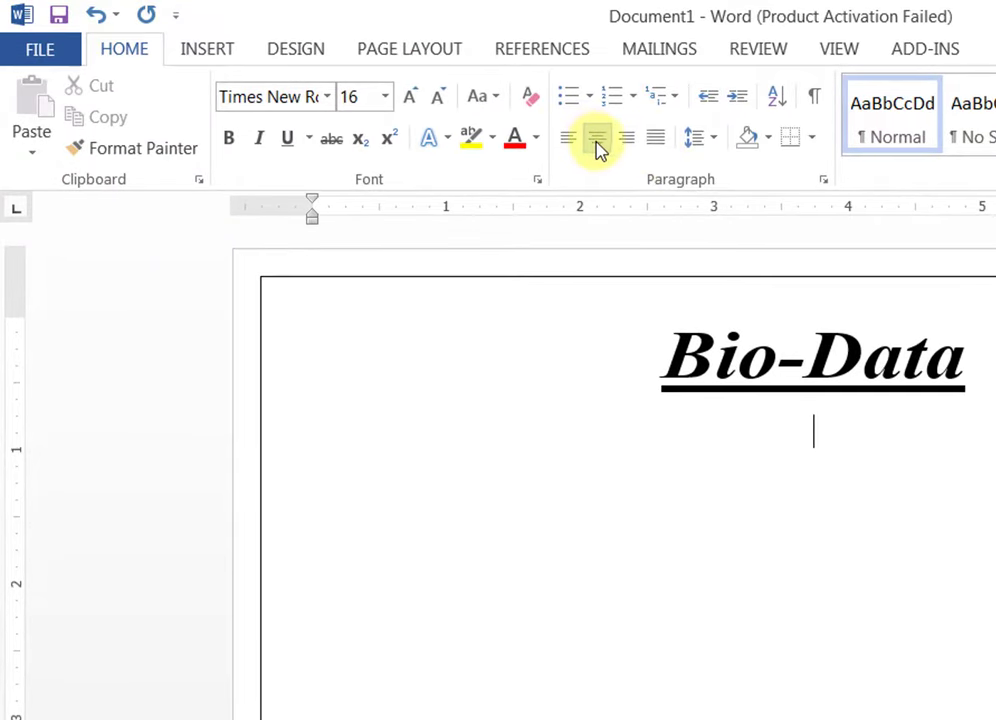
Try the center, right and justified alignments on the new line, settle on left alignment and start the entry with "1.".
left_click(570, 140)
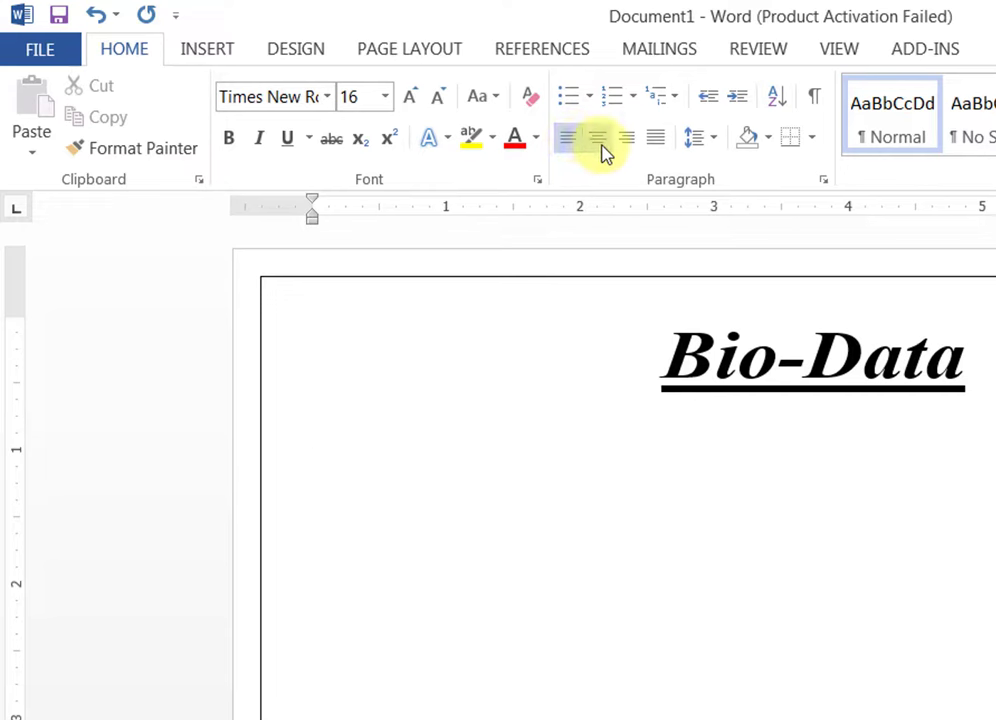
left_click(598, 140)
left_click(627, 140)
left_click(655, 140)
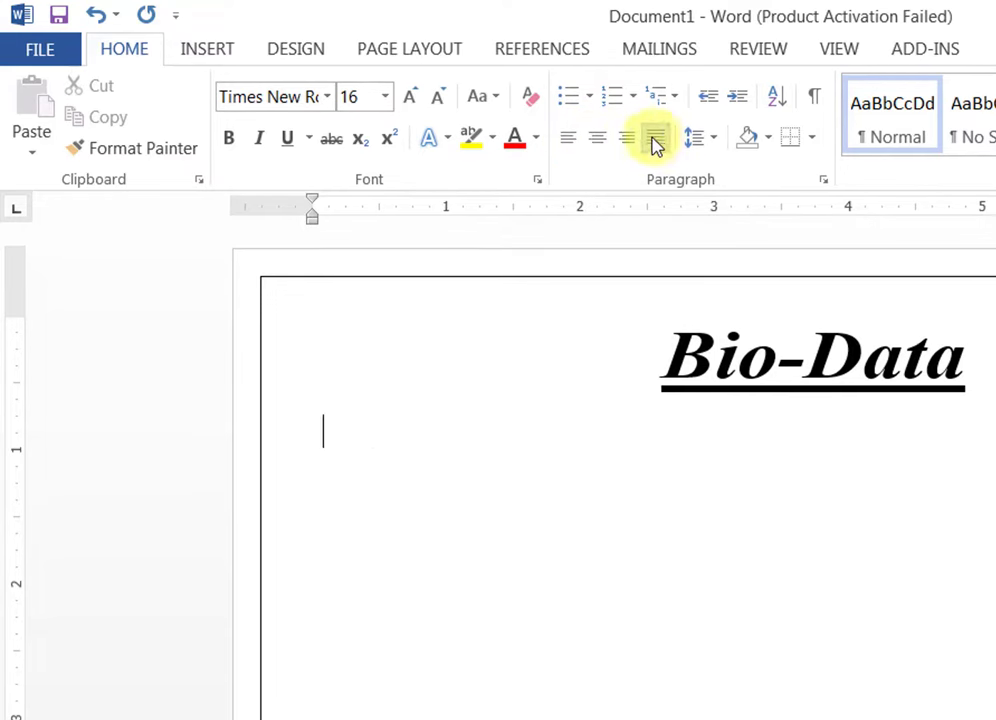
left_click(568, 142)
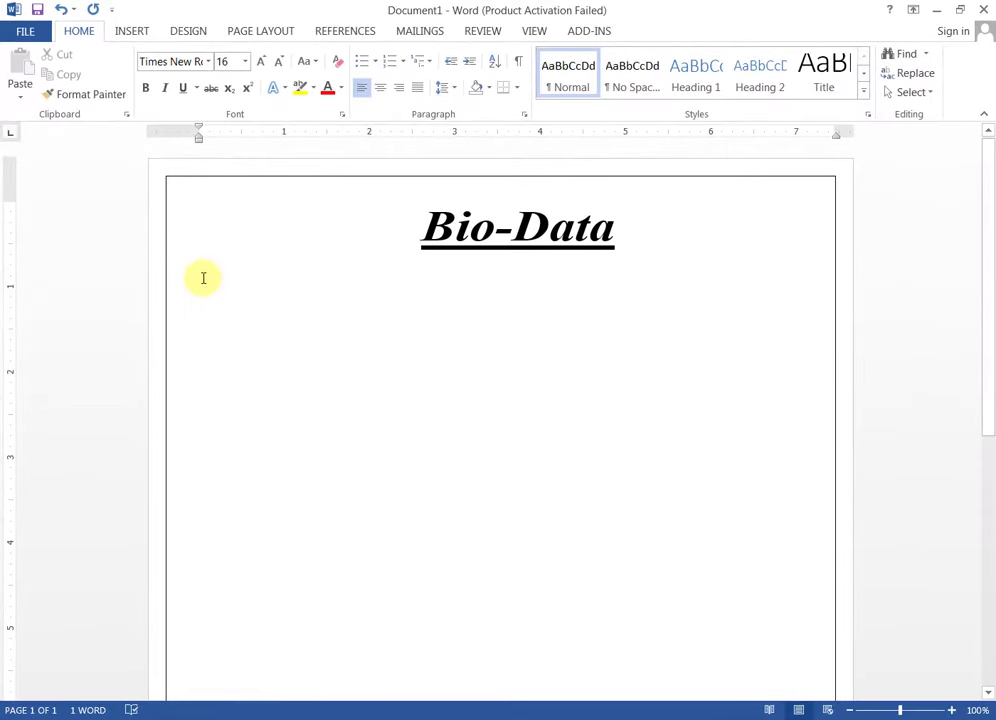
type("1.")
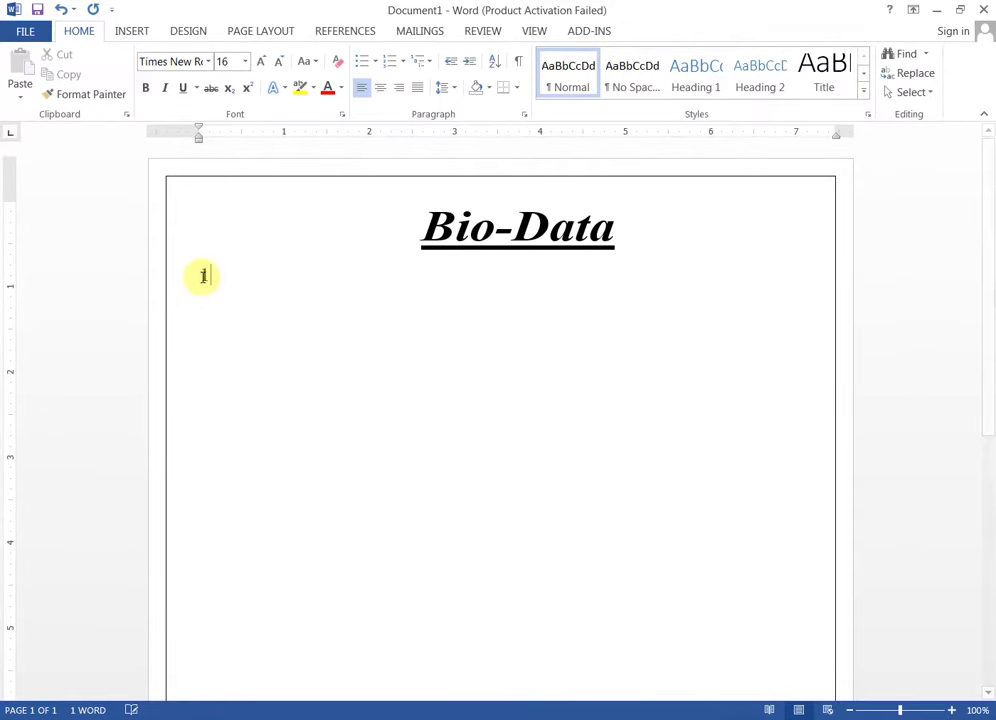
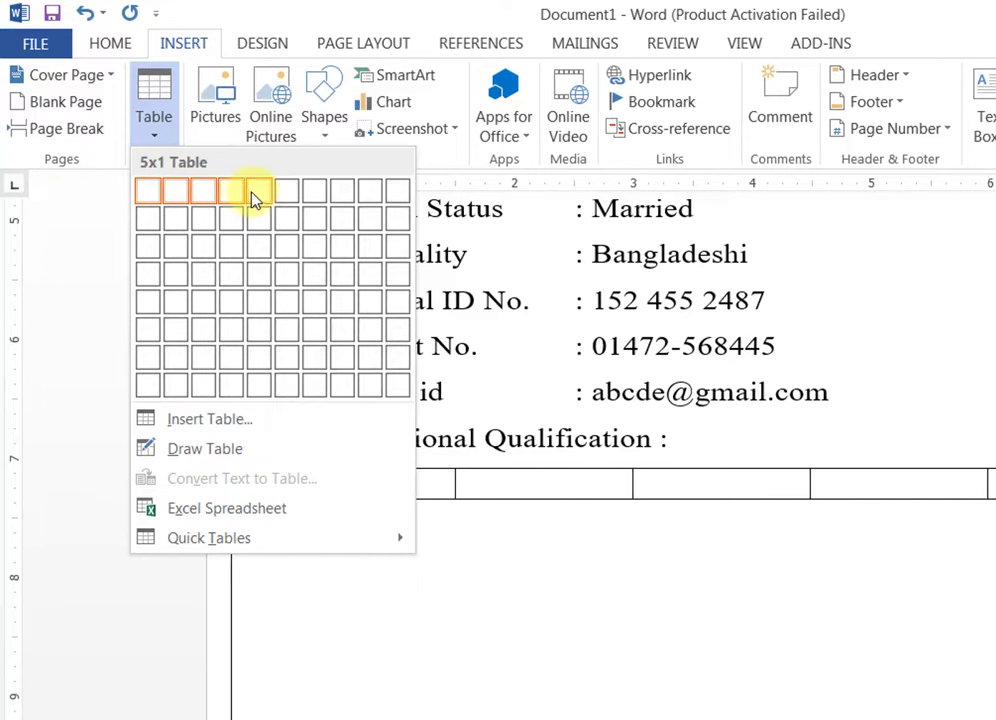
Insert a five-column, five-row table below item 15 and enter the headings "Name of Exam", "Group", "Passing Year", "G.P.A" and "Board".
left_click(258, 293)
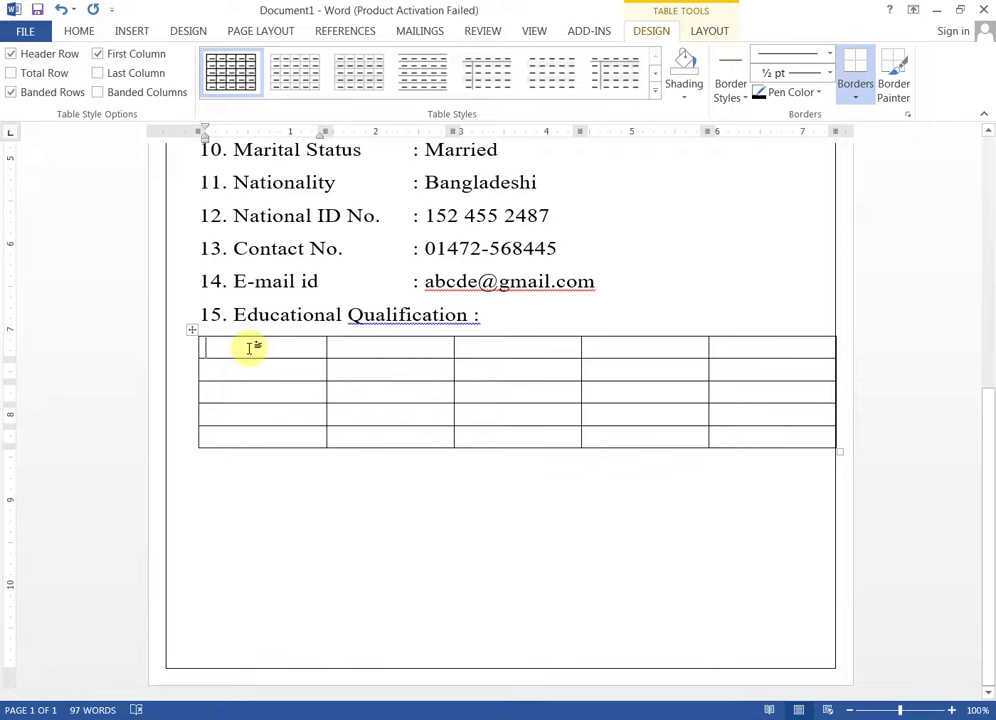
type("Name")
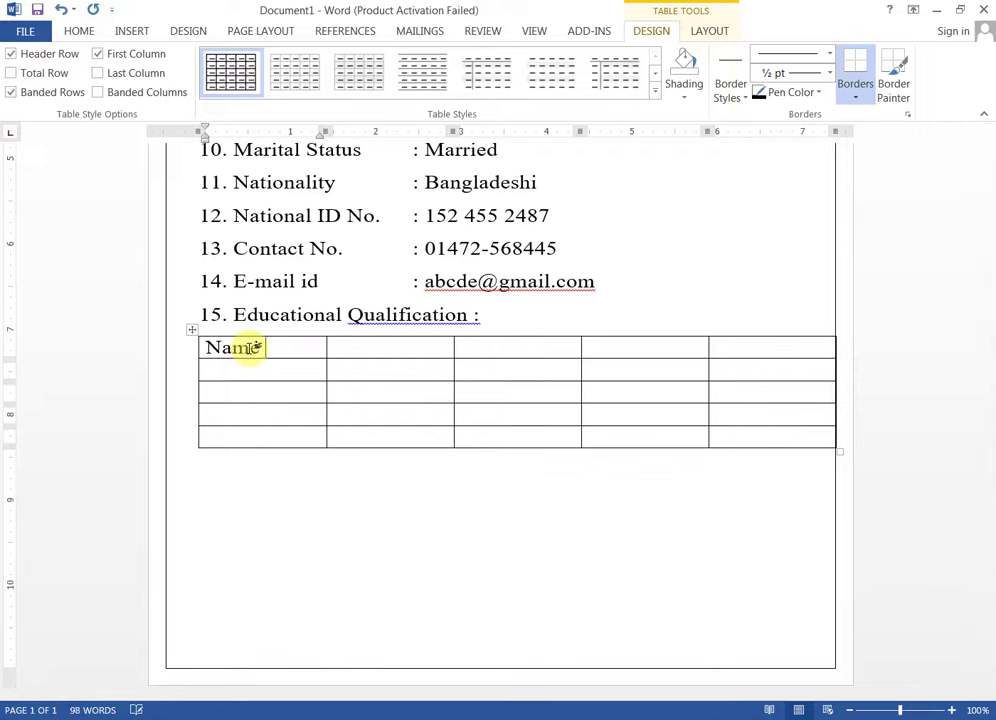
type(" of Exam")
key("Tab")
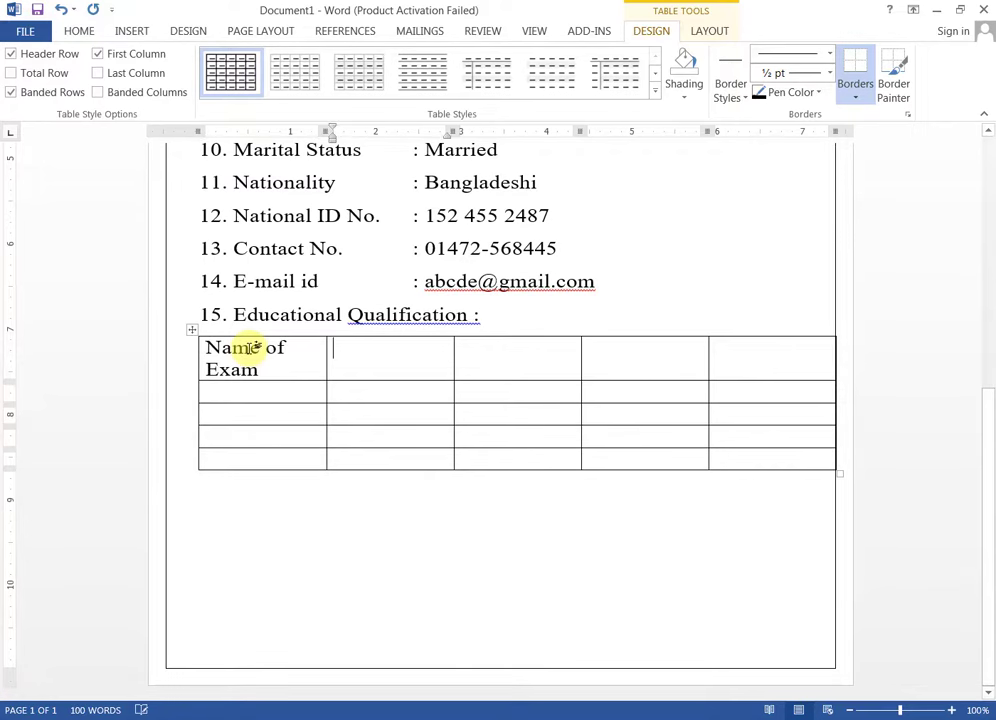
type("Group")
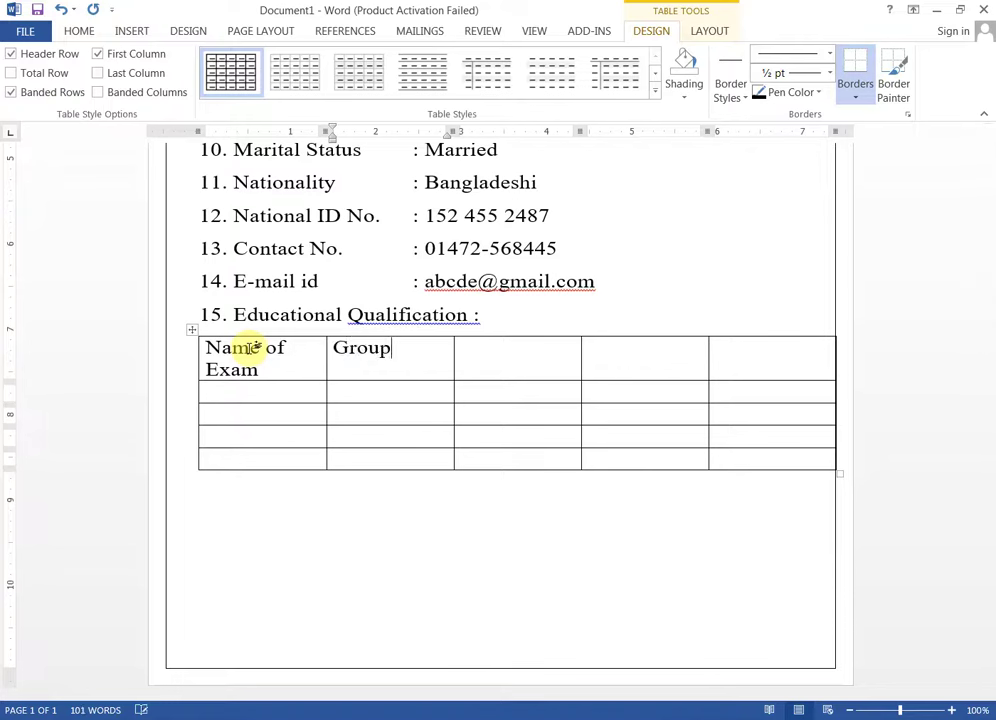
key("Tab")
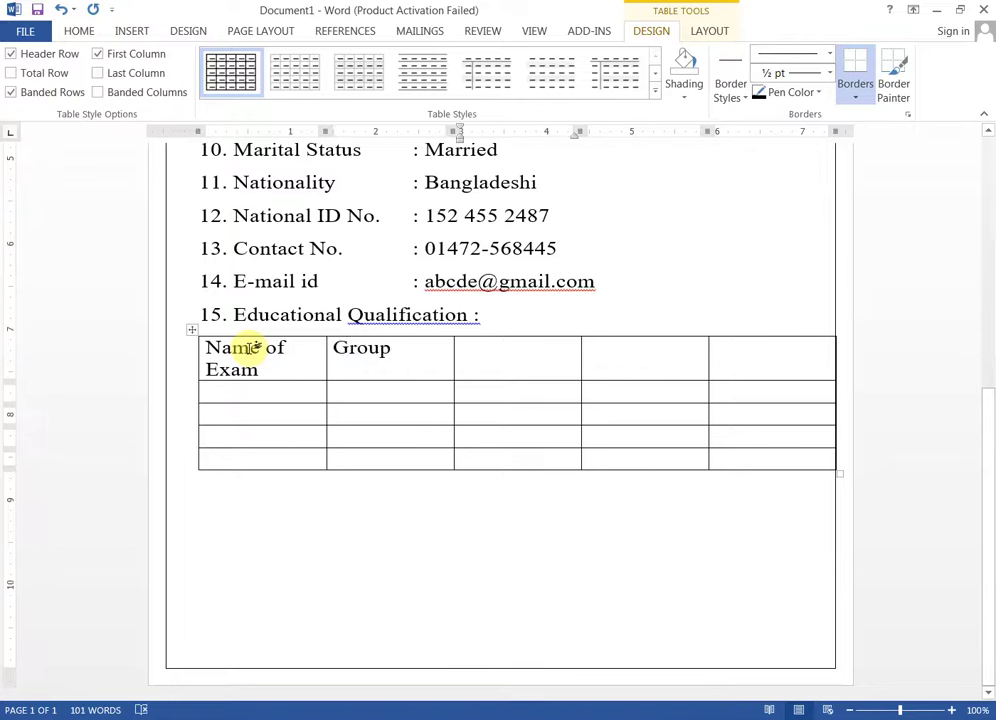
type("Passing Year")
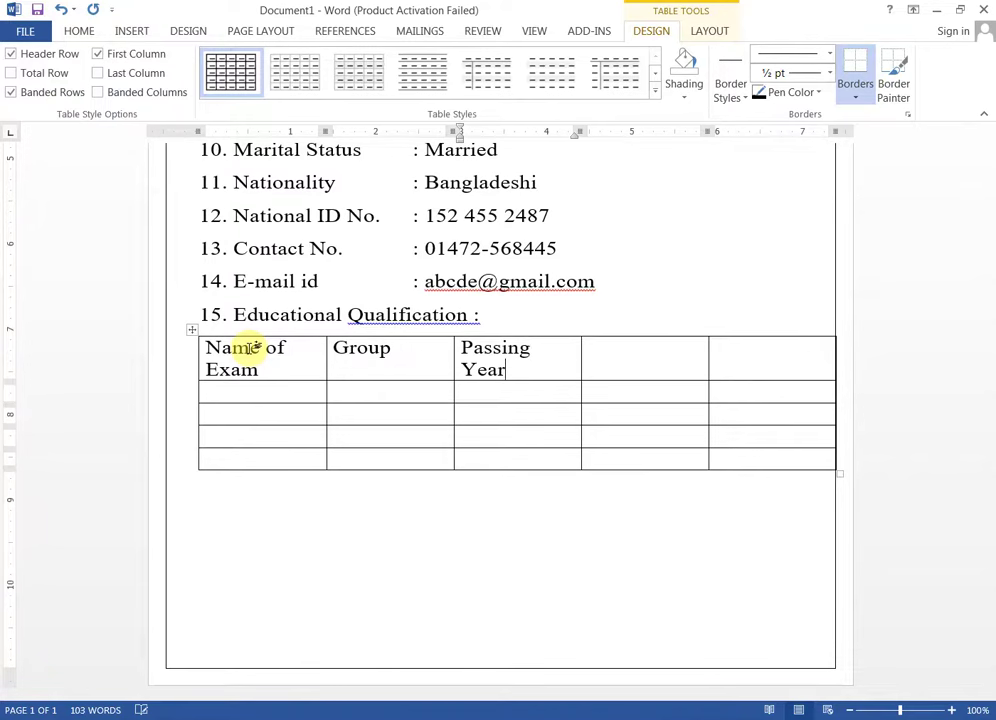
key("Tab")
type("G")
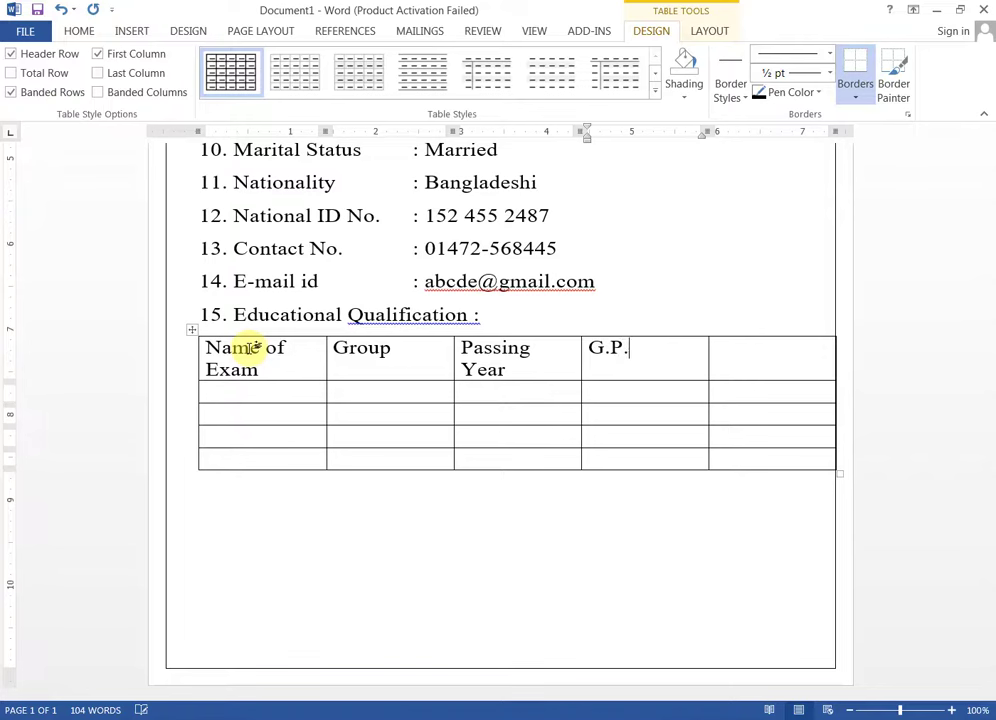
key("Tab")
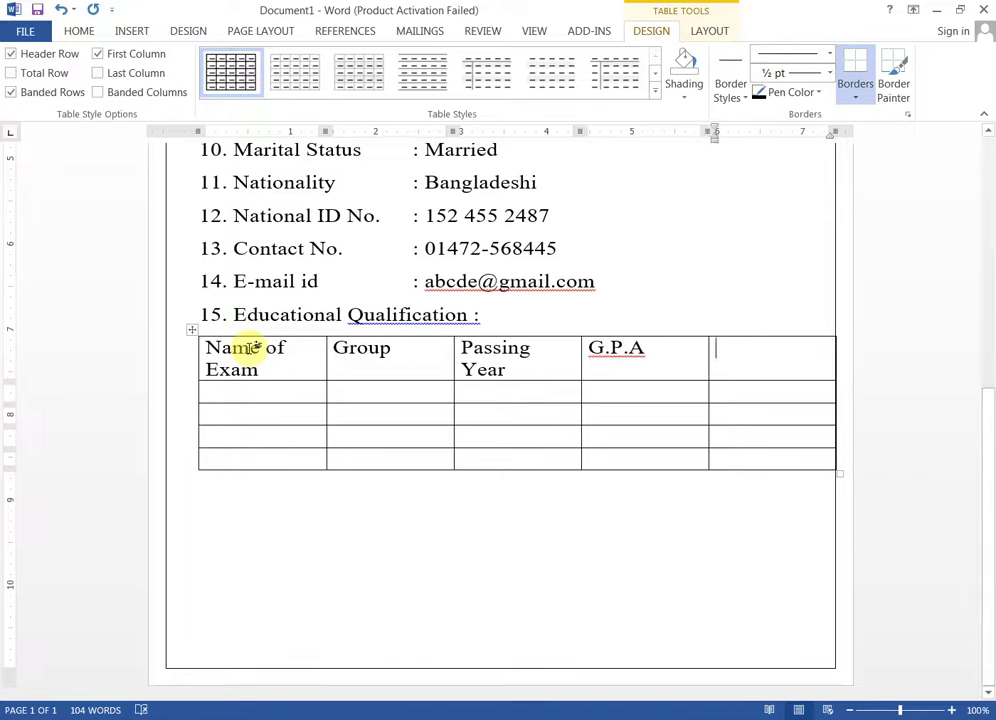
type("Board")
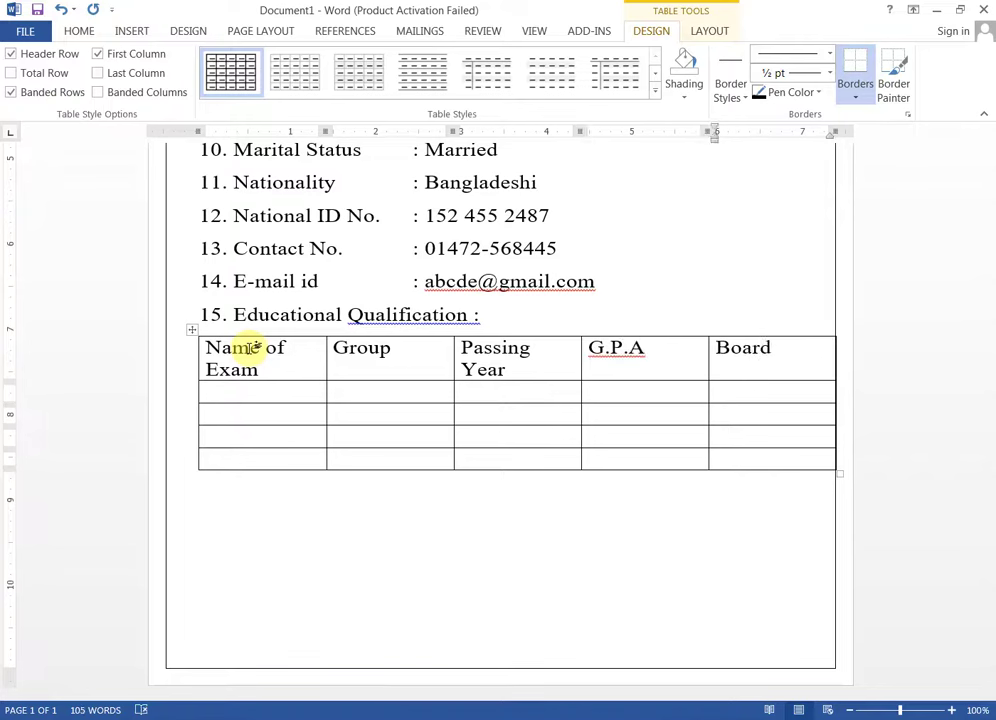
left_click_drag(235, 392, 785, 460)
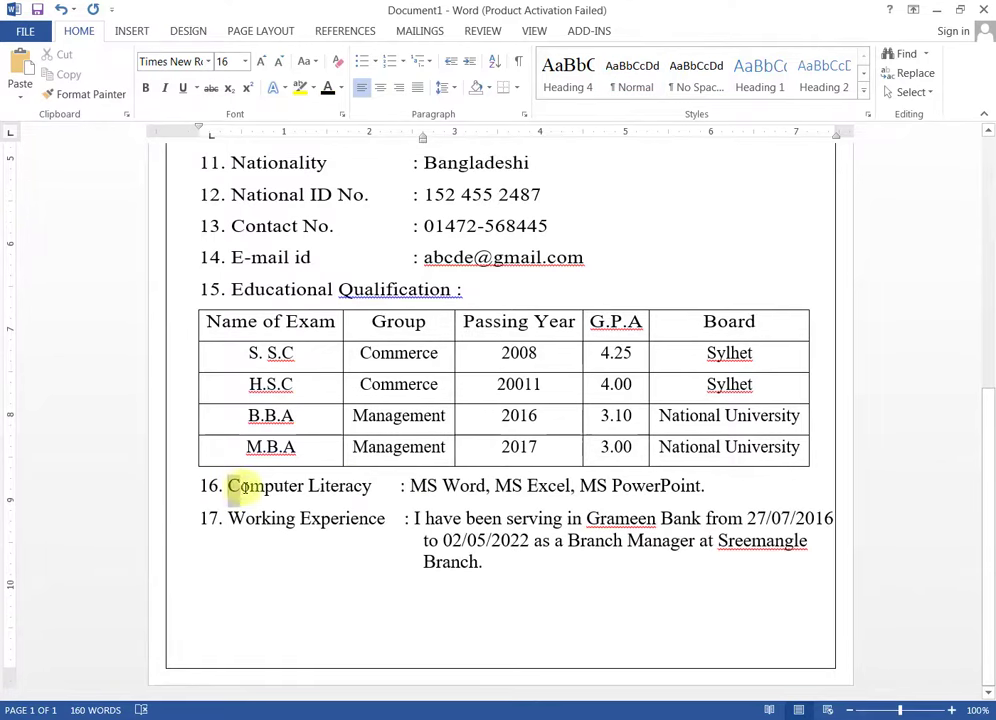
left_click_drag(227, 485, 400, 487)
left_click(424, 486)
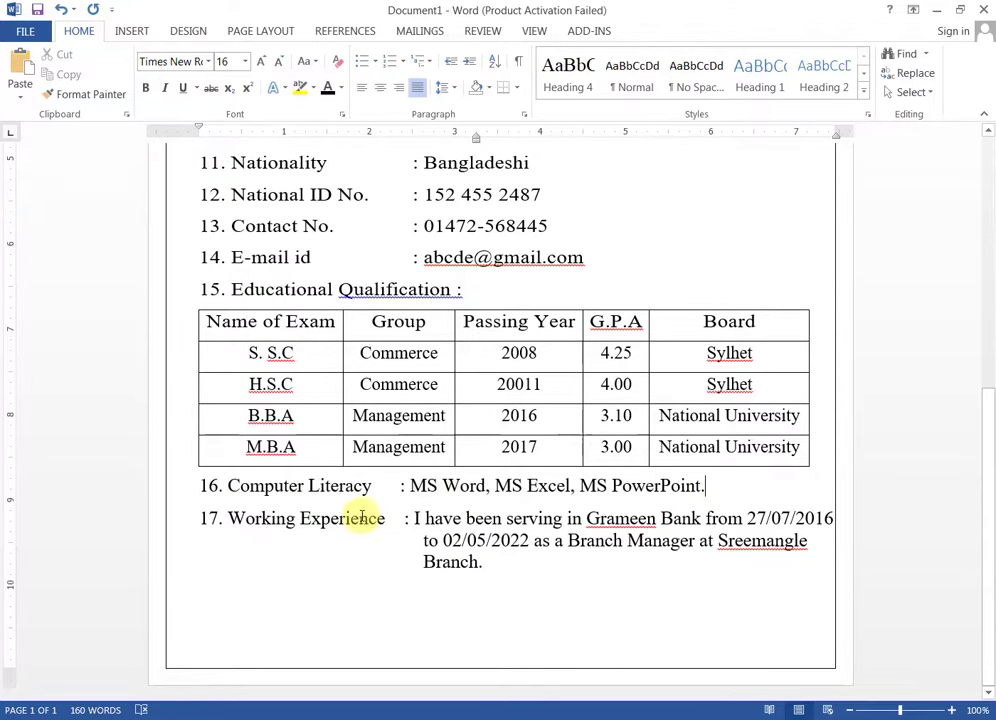
left_click_drag(258, 518, 525, 562)
left_click(443, 540)
Add a closing line below the working experience with "Date:" followed by a row of dots and "Signature" towards the right margin.
left_click(453, 591)
key("Return")
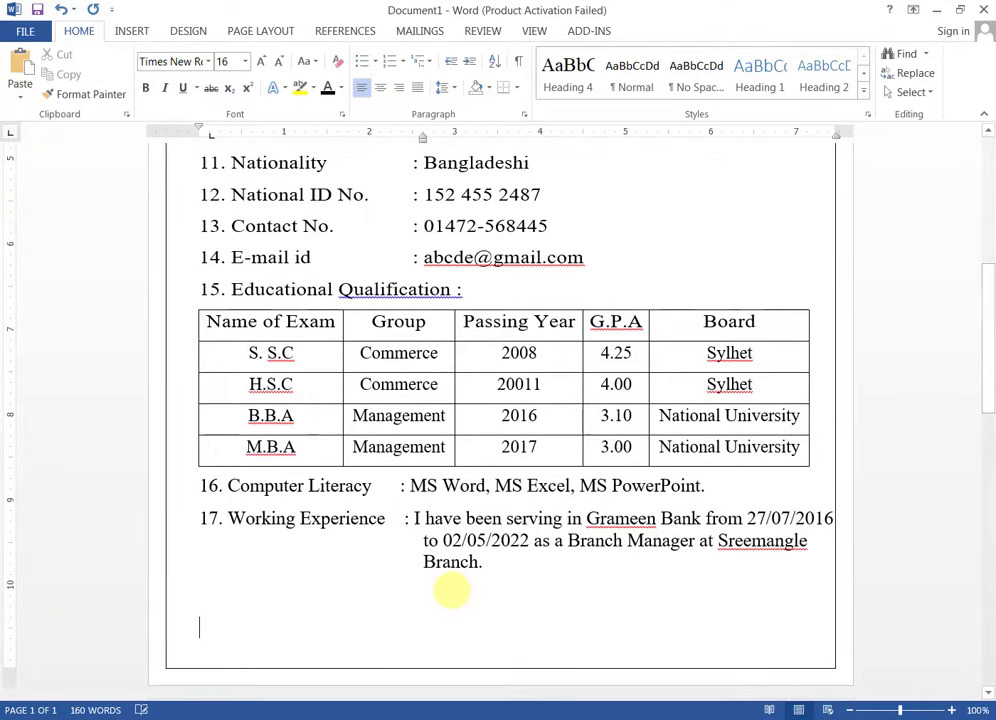
type("Date:......................")
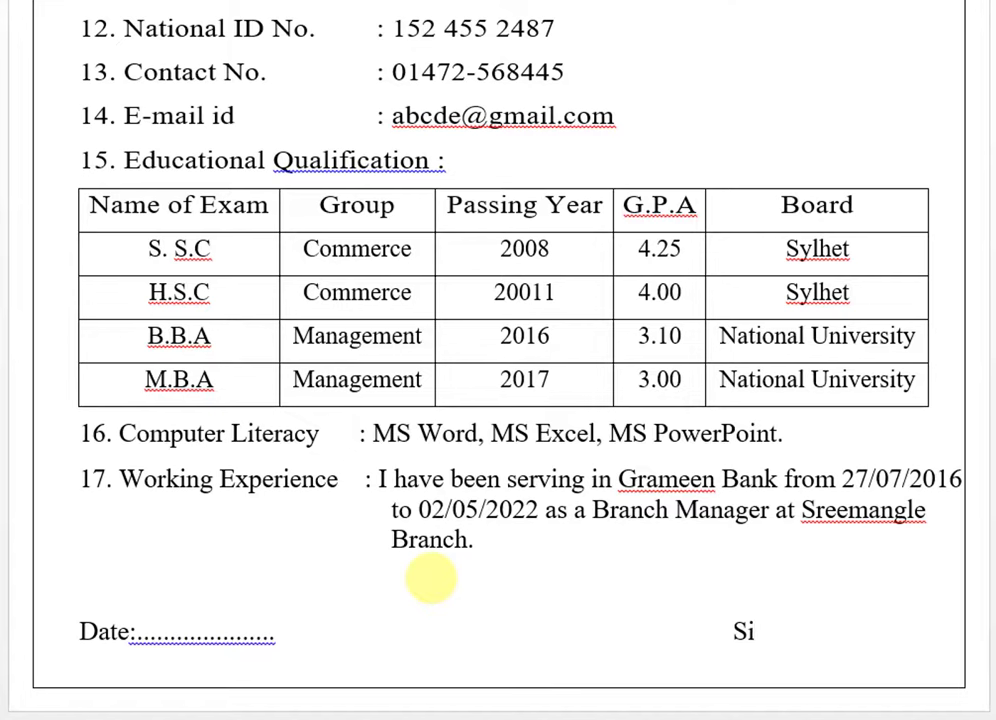
type("e")
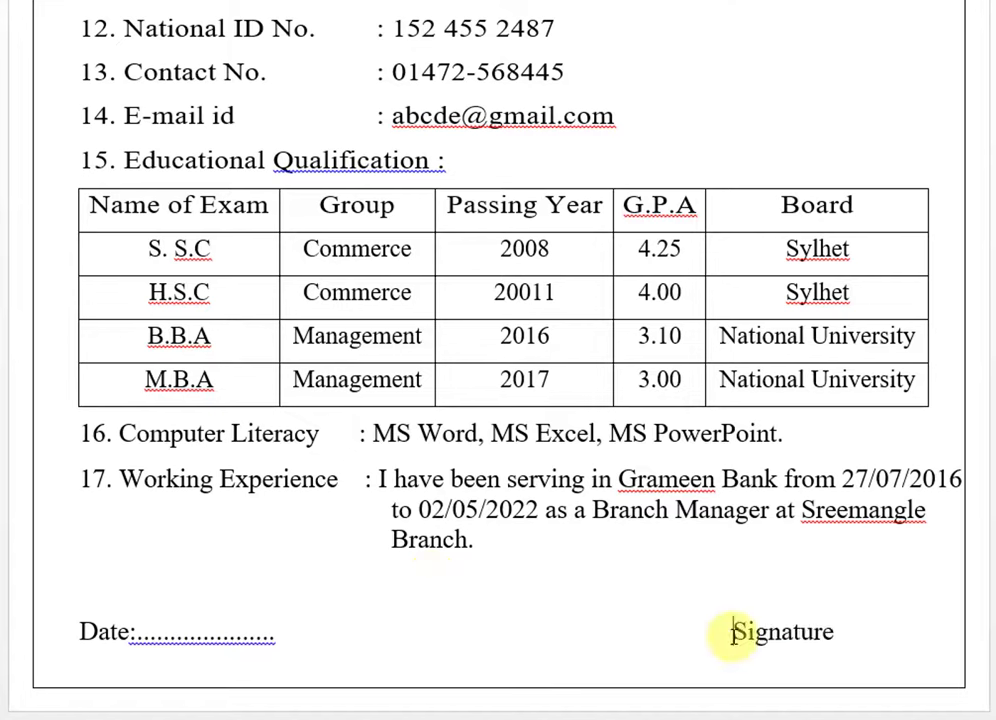
Draw a straight horizontal line about 1.39" long just above the word "Signature".
left_click(736, 632)
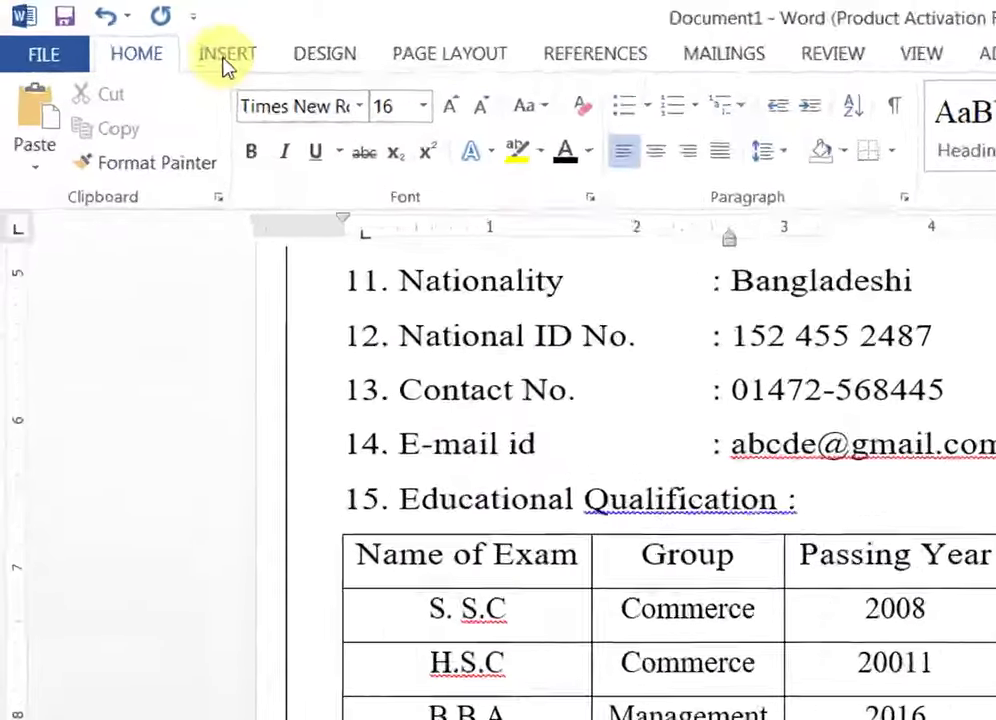
left_click(129, 27)
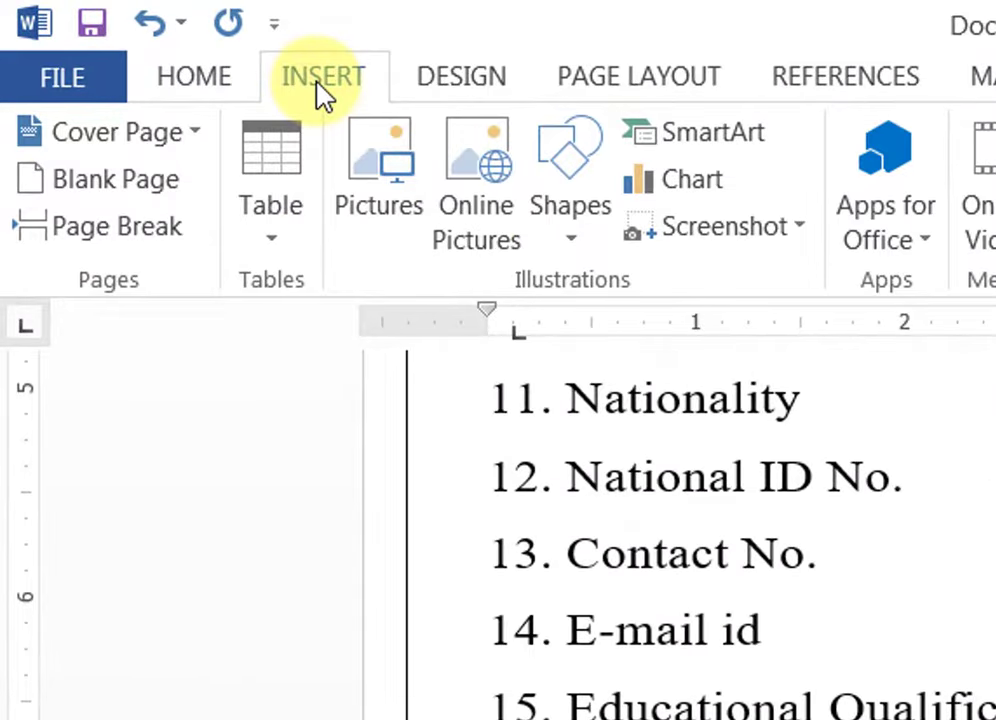
left_click(563, 197)
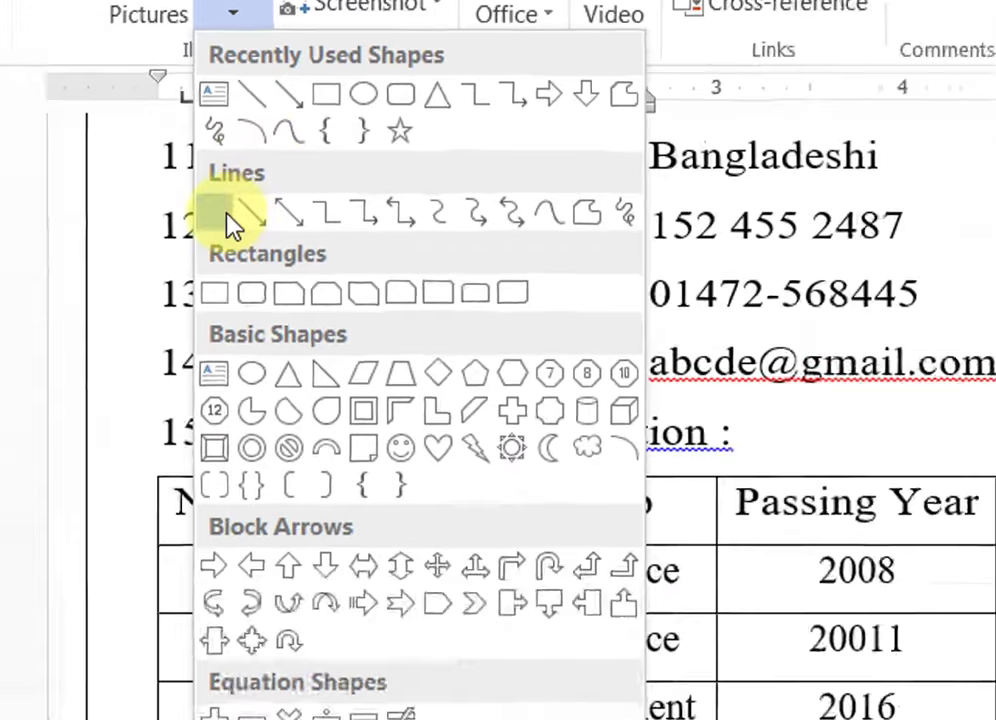
left_click(552, 461)
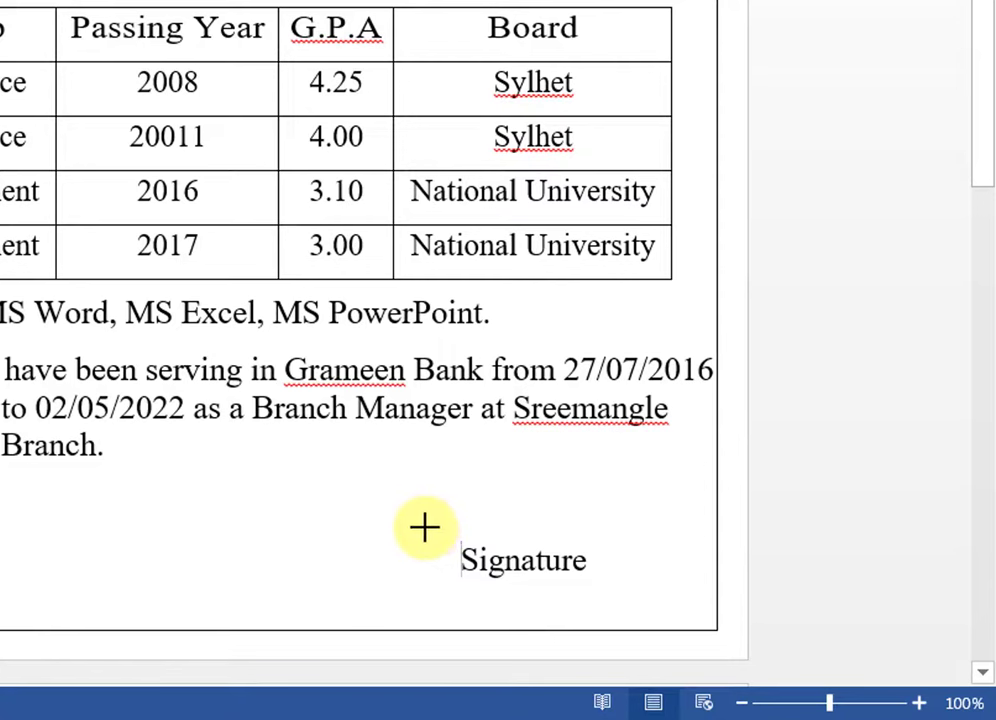
left_click_drag(421, 534, 598, 534)
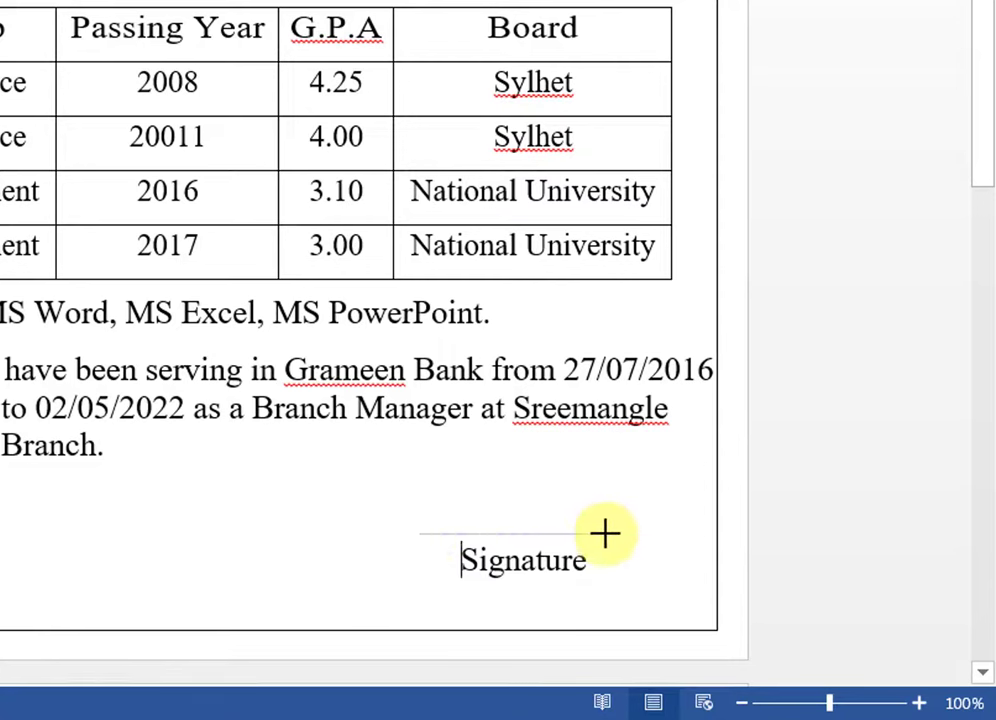
mouse_move(607, 535)
left_mouse_down()
mouse_move(560, 536)
mouse_move(645, 527)
mouse_move(631, 527)
mouse_move(626, 541)
left_mouse_up()
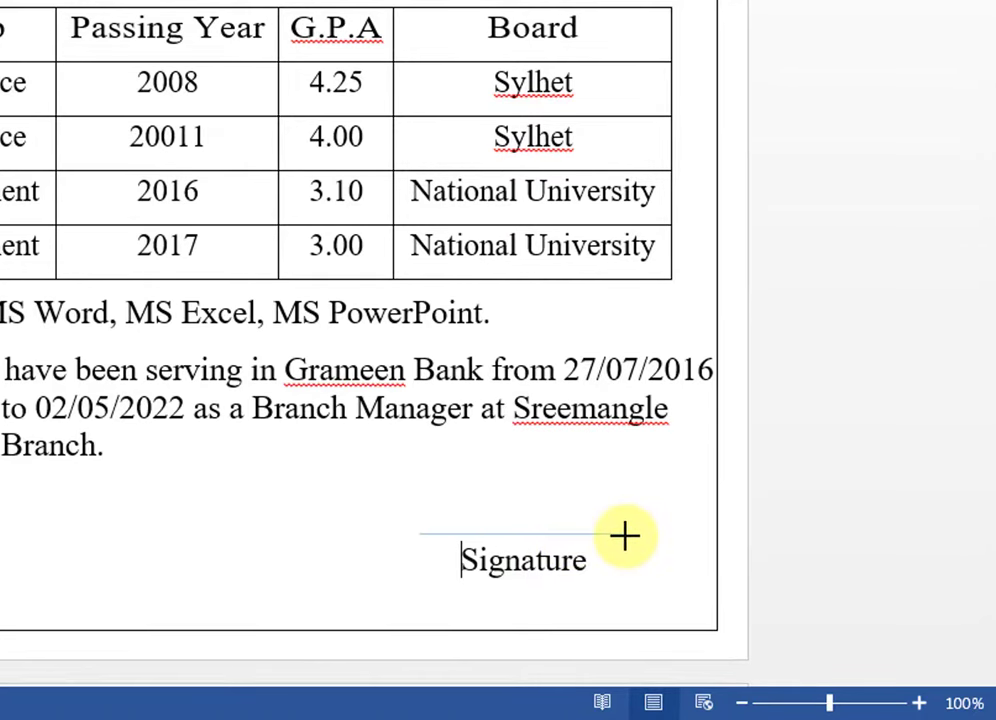
left_click_drag(626, 537, 625, 537)
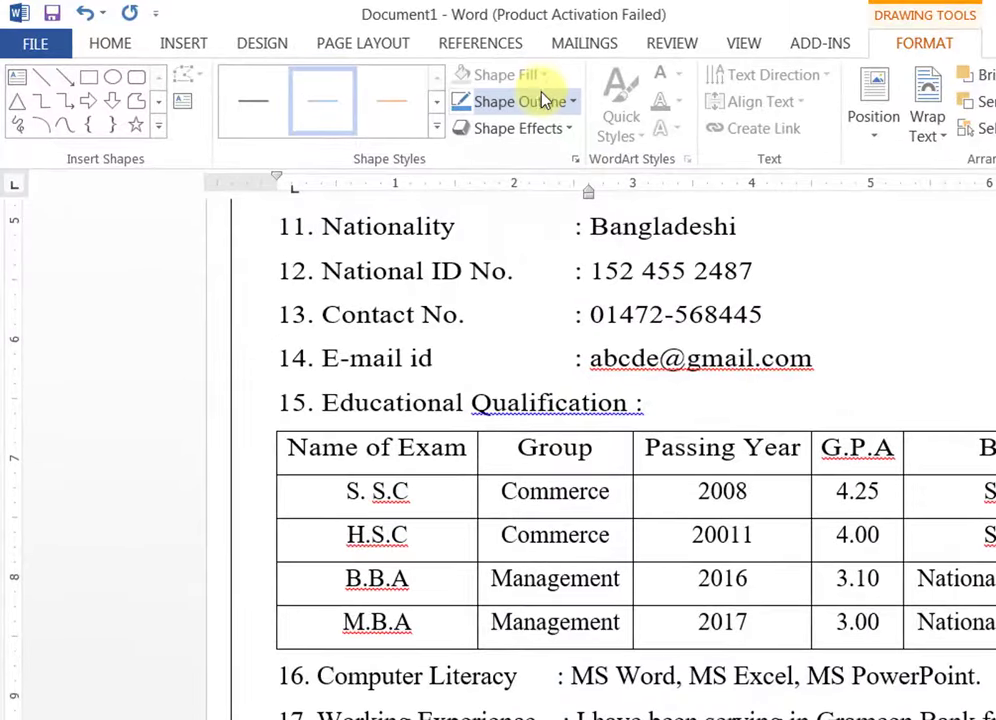
Set the outline colour of the line above "Signature" to black.
left_click(545, 102)
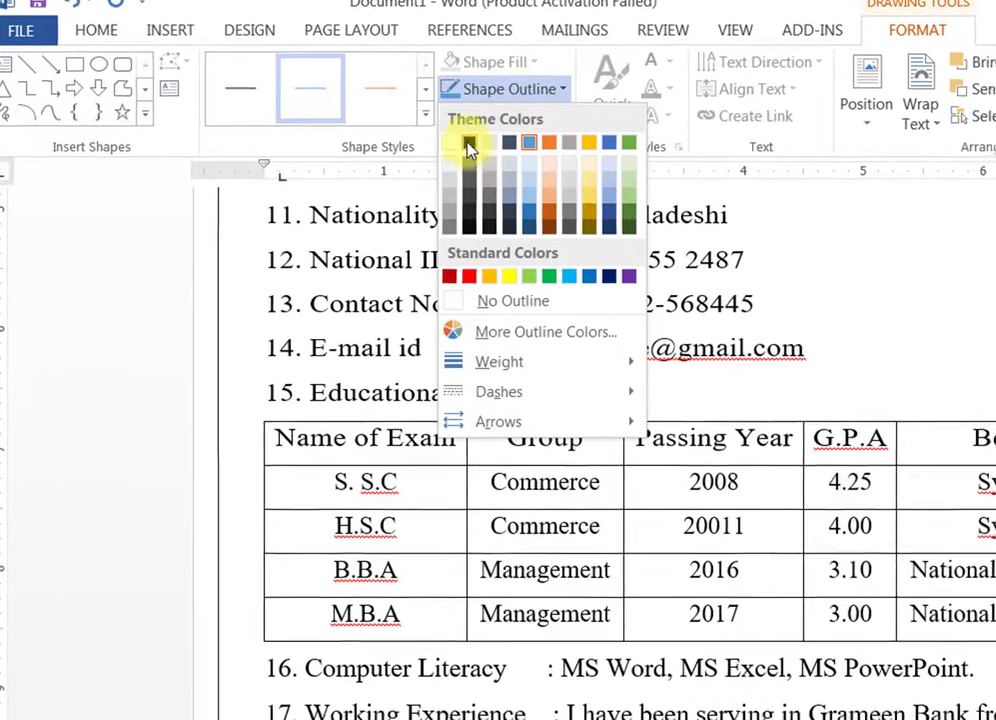
left_click(480, 154)
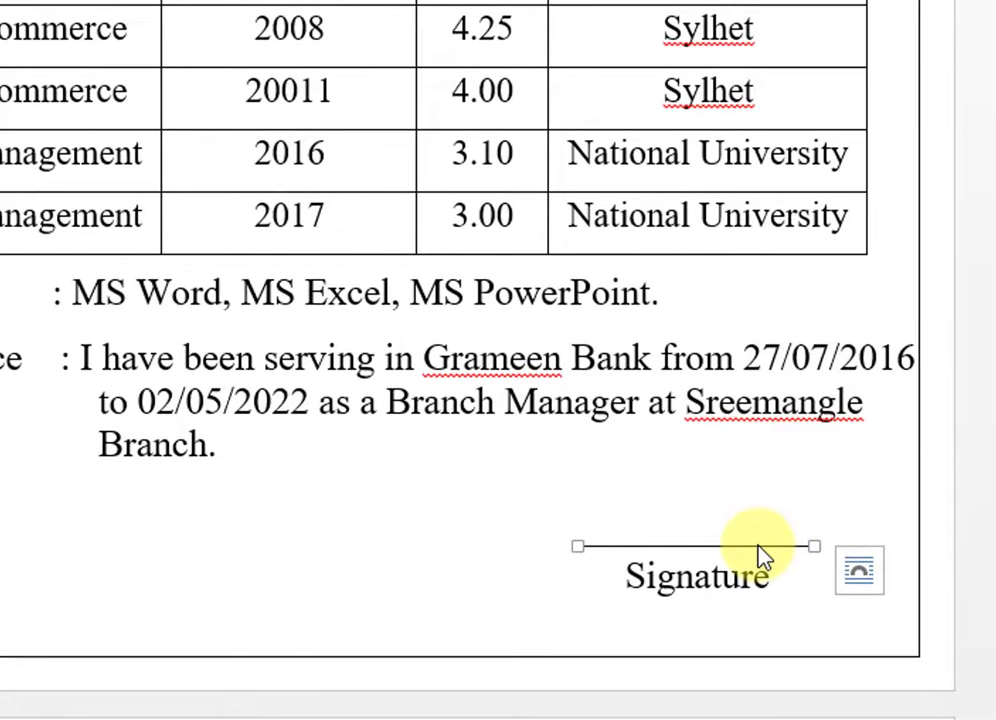
left_click(758, 540)
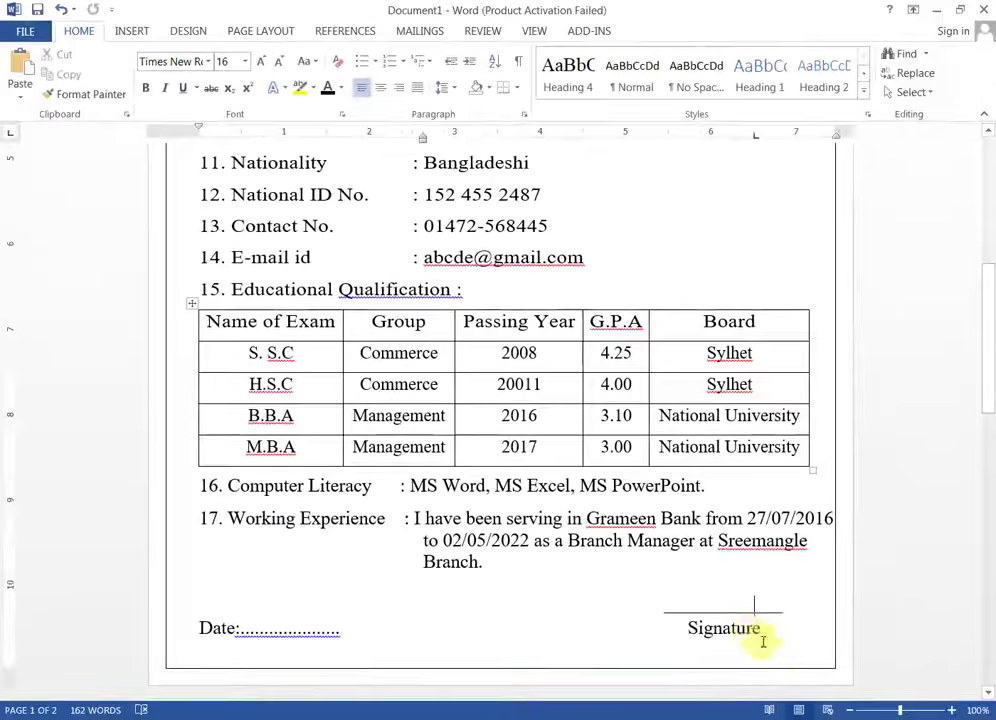
Change the line above "Signature" to a dashed outline style.
left_click(758, 612)
left_click(663, 31)
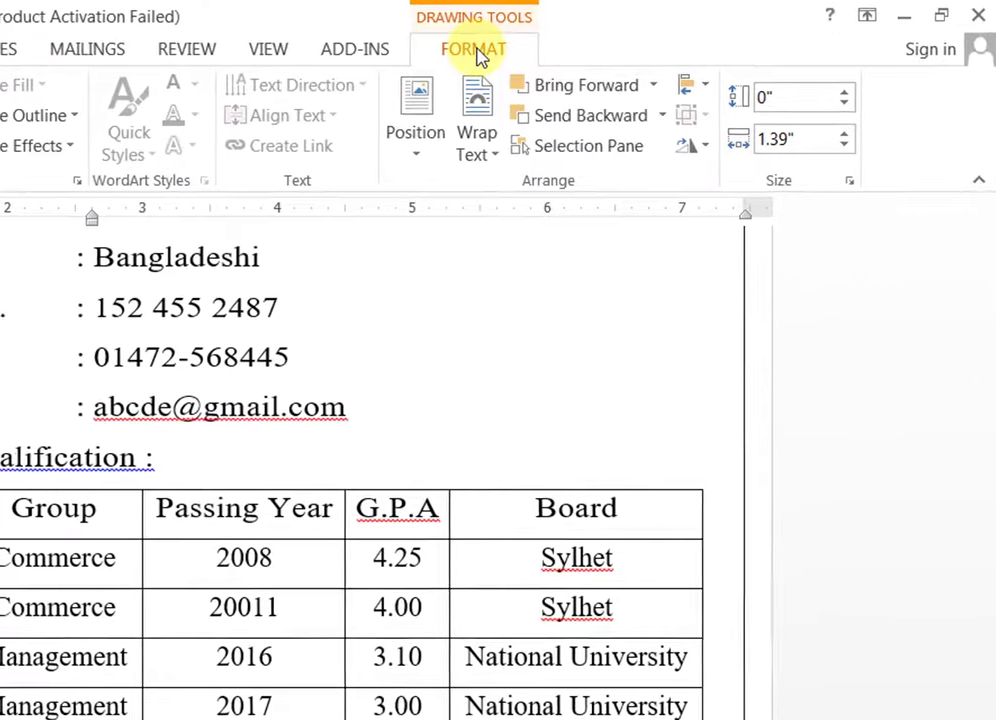
left_click(69, 116)
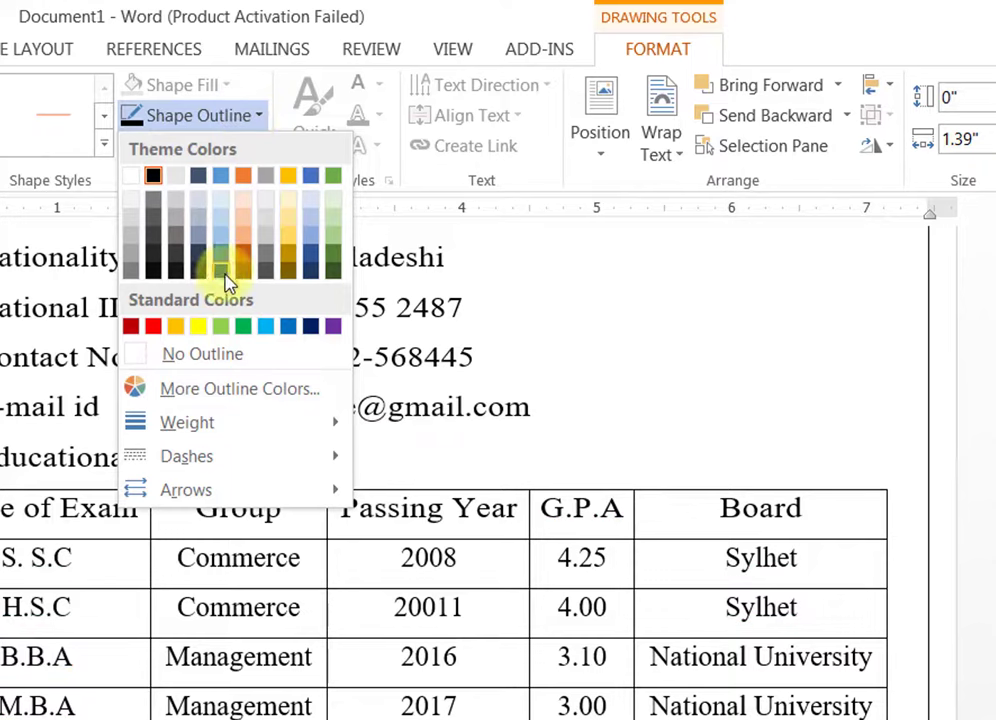
mouse_move(196, 460)
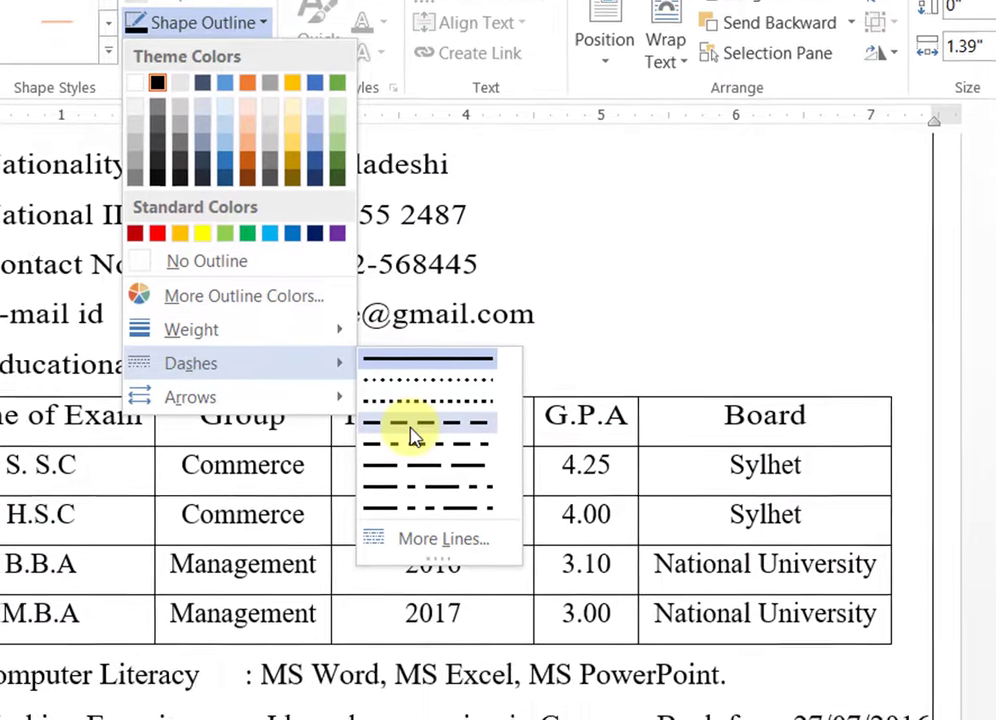
left_click(410, 530)
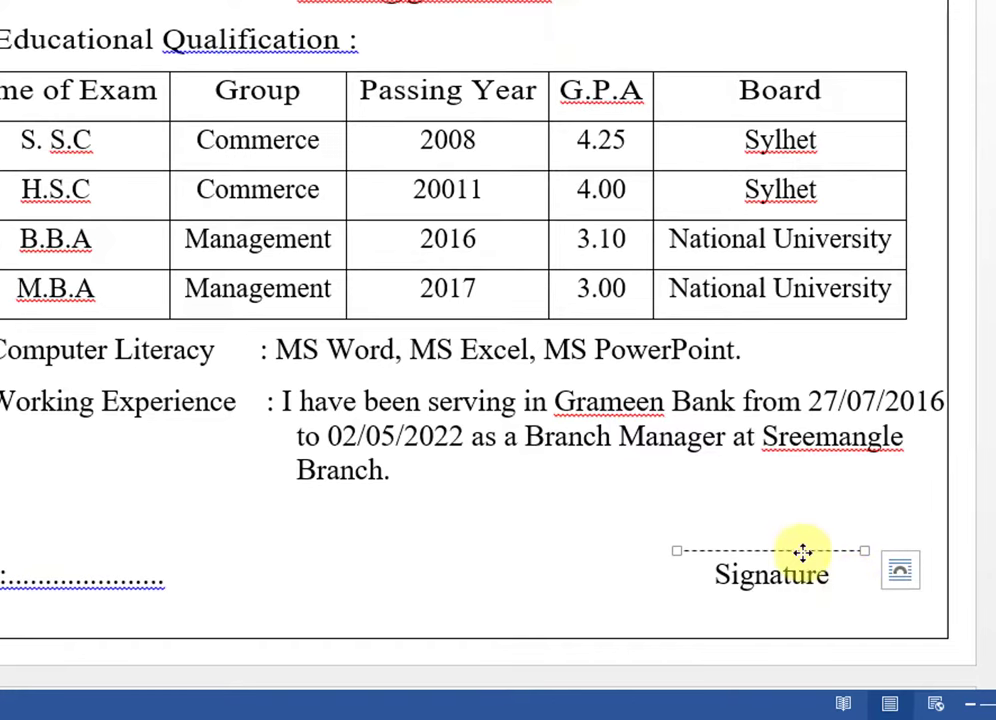
left_click(682, 498)
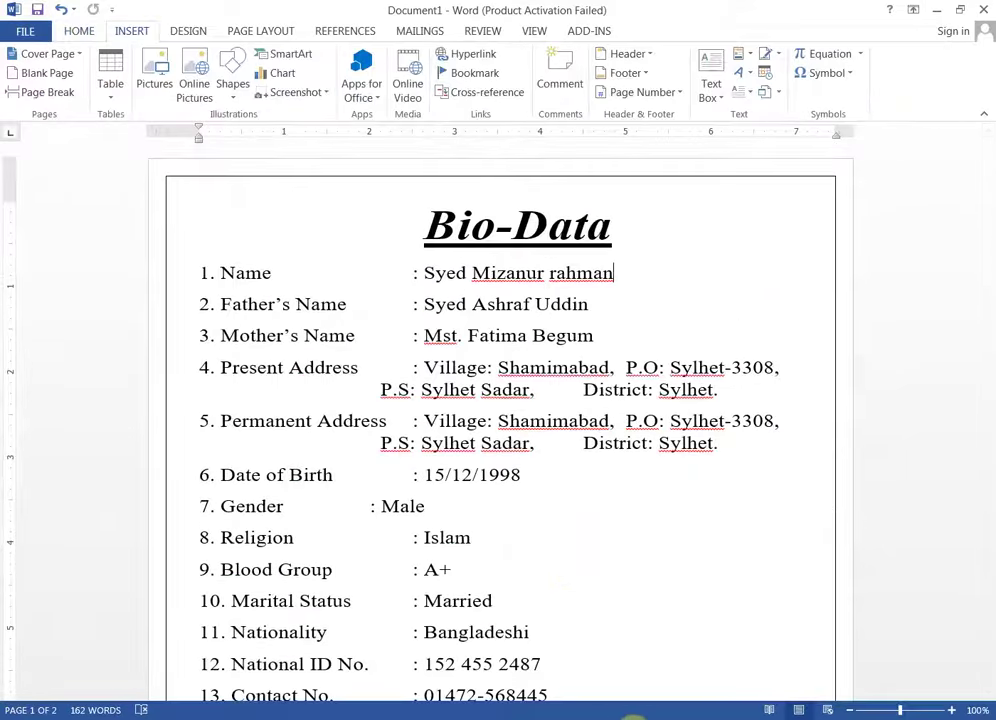
Switch to the example Bio-Data document, examine its framed photo beside the title, and return to the new document.
left_click(471, 662)
scroll(722, 485, "up", 8)
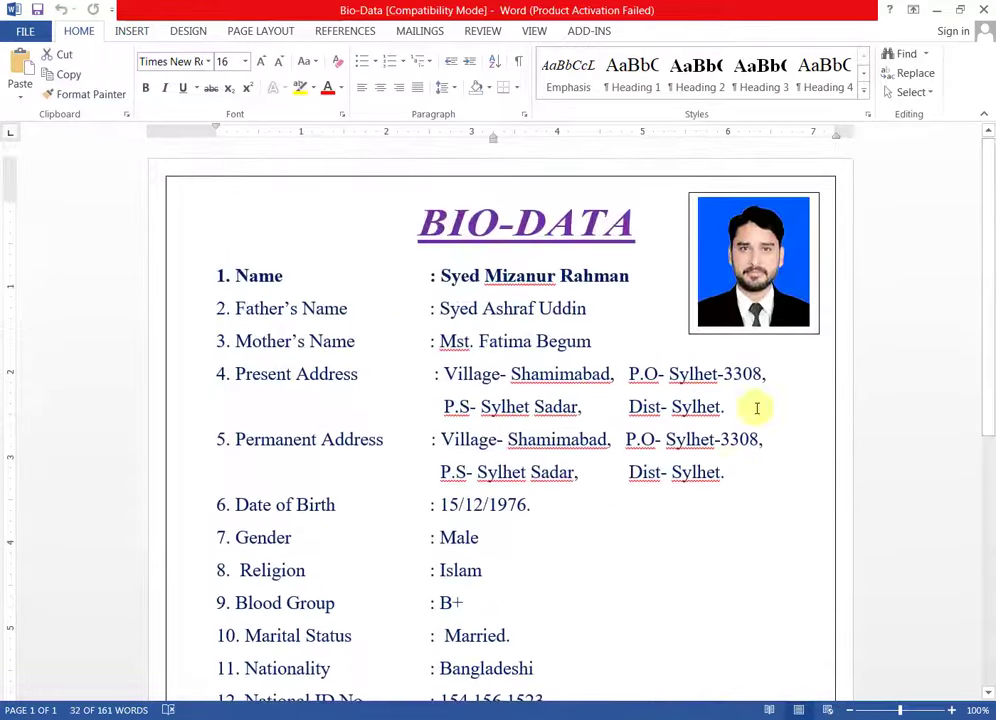
left_click(934, 15)
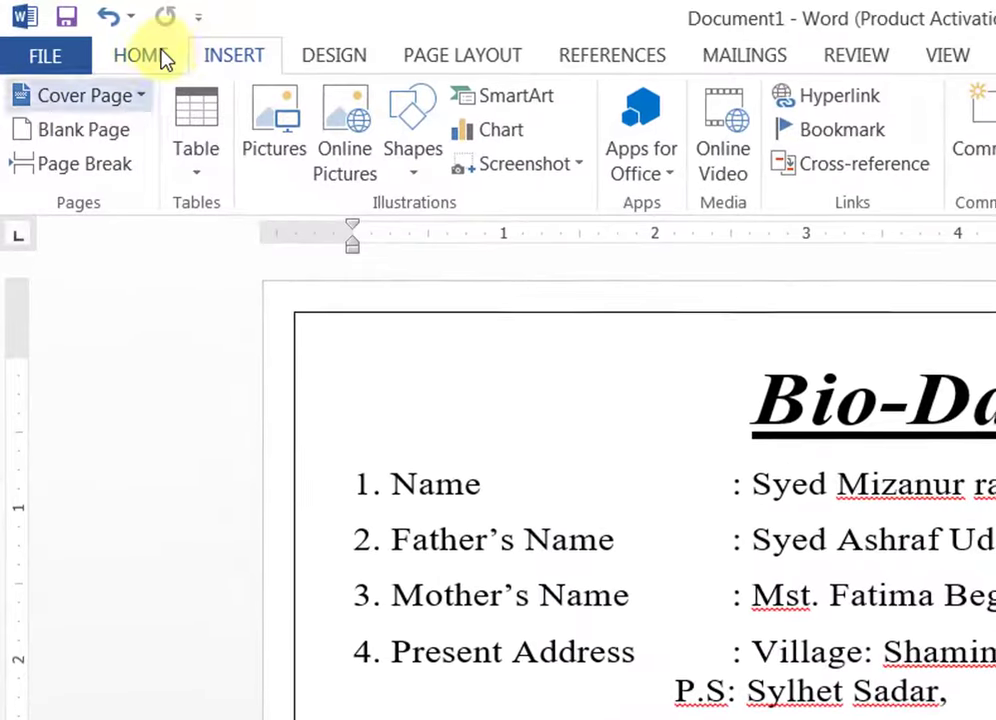
Draw a rectangle about 1.8" high and 1.47" wide to the right of the title and place the desktop's Photo image inside it.
left_click(410, 165)
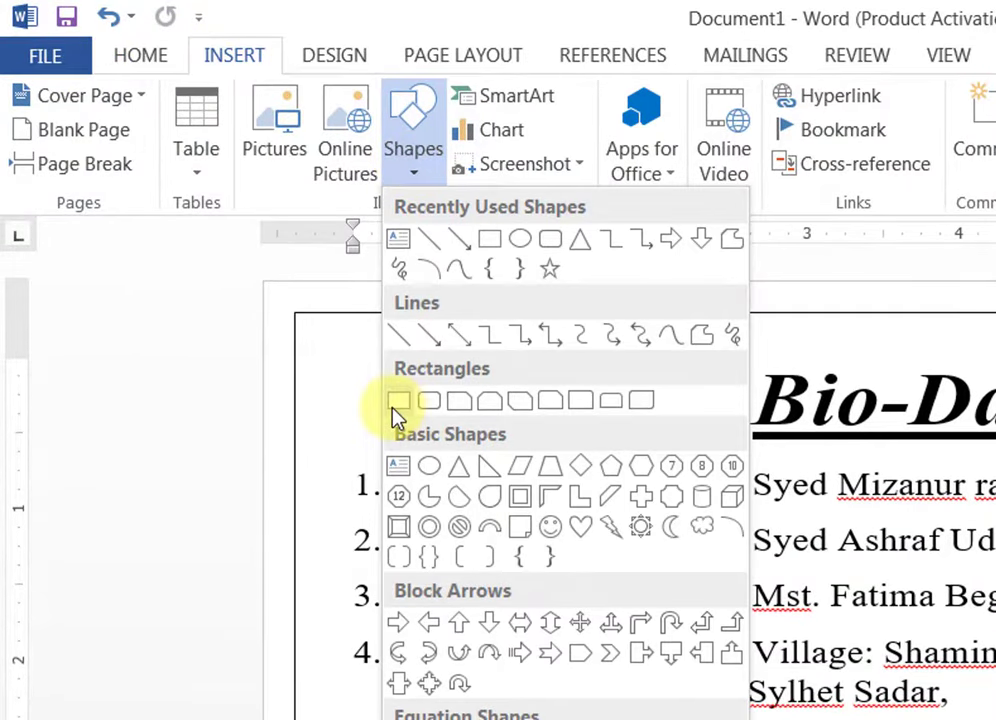
left_click(396, 402)
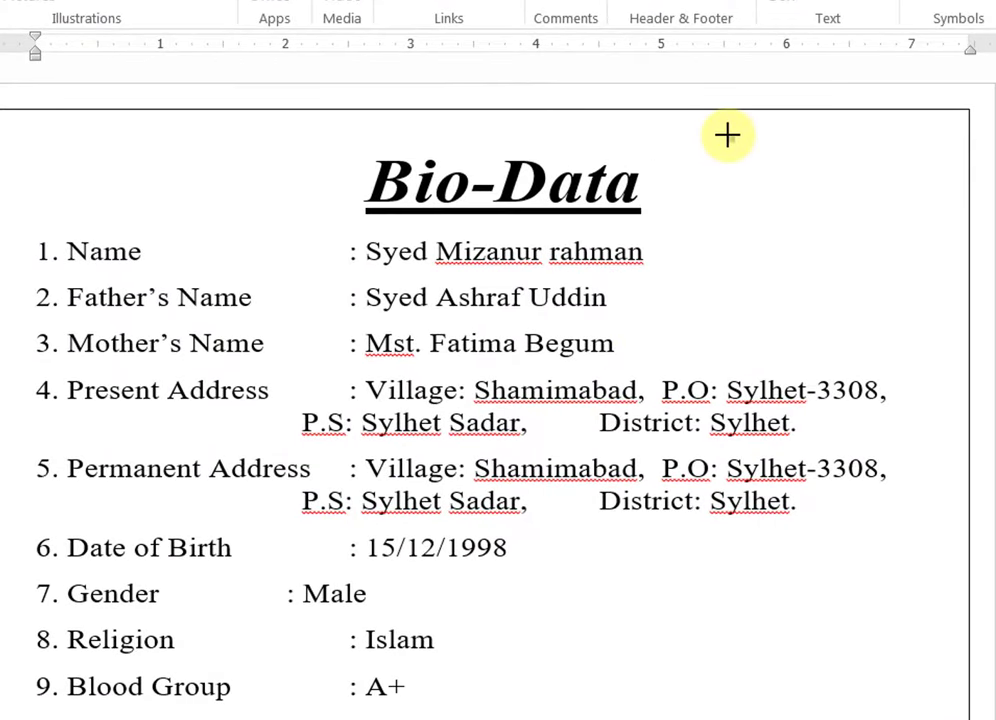
left_click_drag(727, 135, 911, 337)
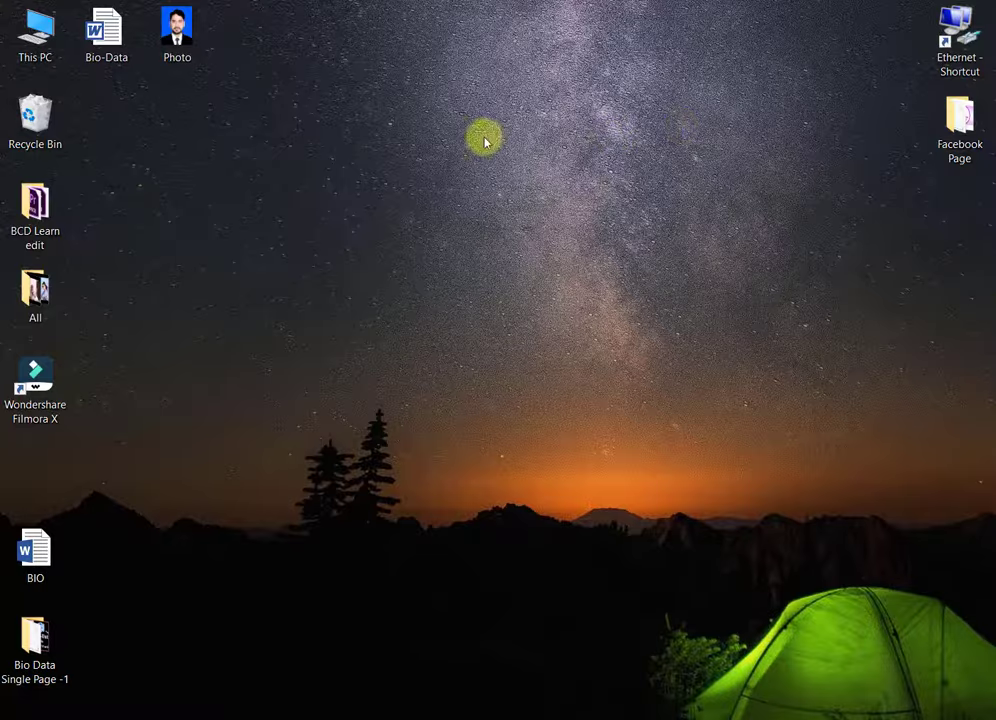
left_click_drag(186, 30, 735, 262)
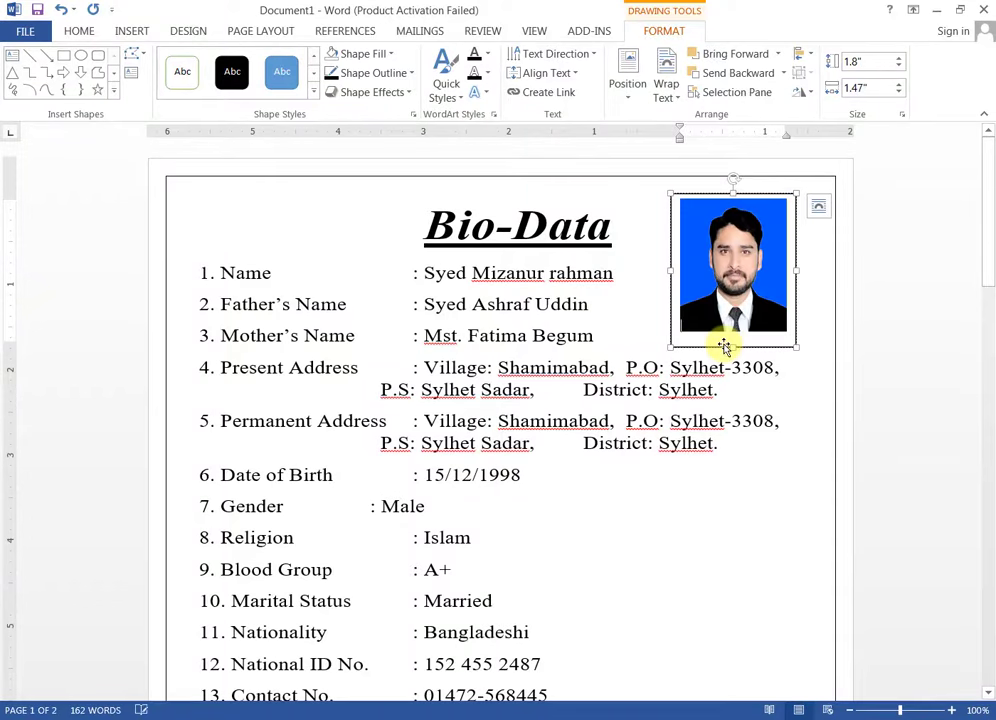
Shorten the photo frame to 1.7" high and move it slightly right, clear of the address text.
left_click_drag(734, 343, 734, 334)
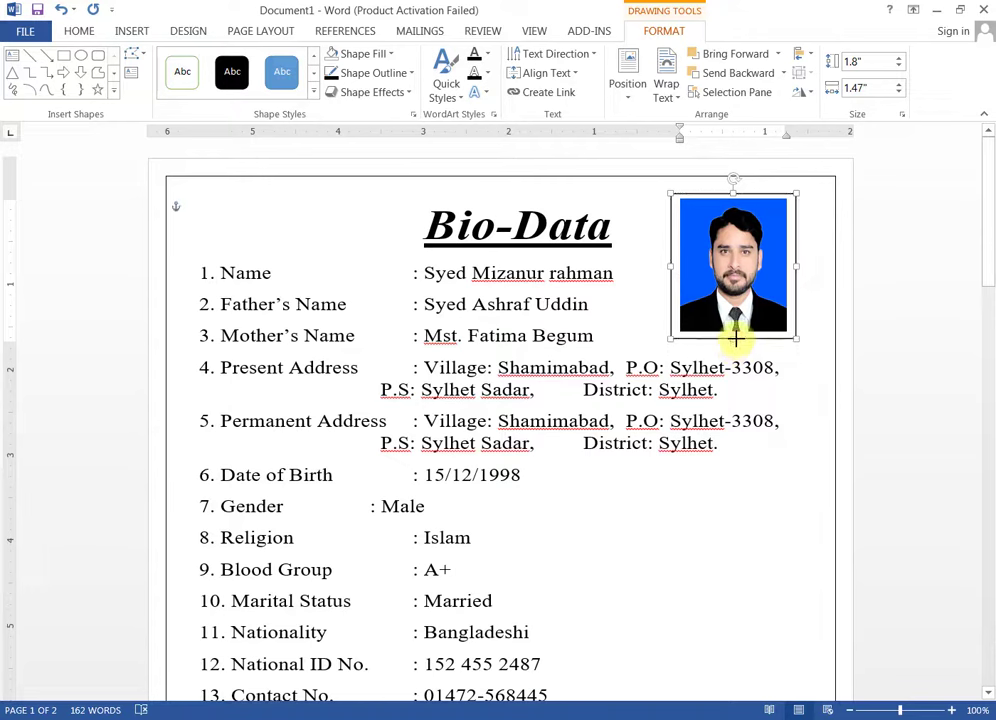
left_click(795, 247)
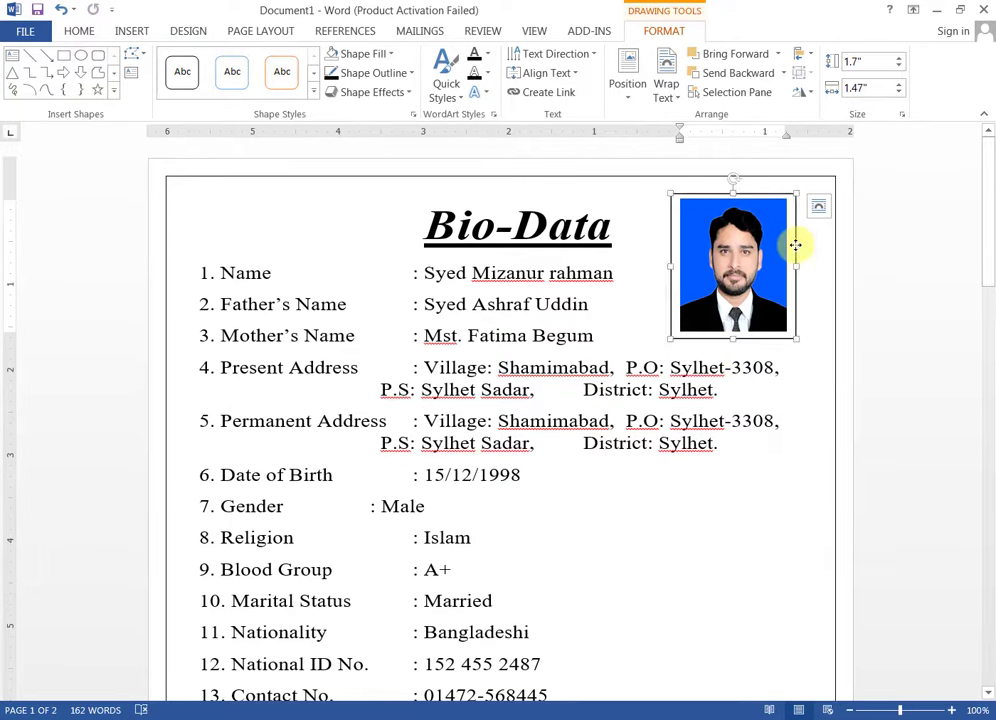
key("Right")
key("Right")
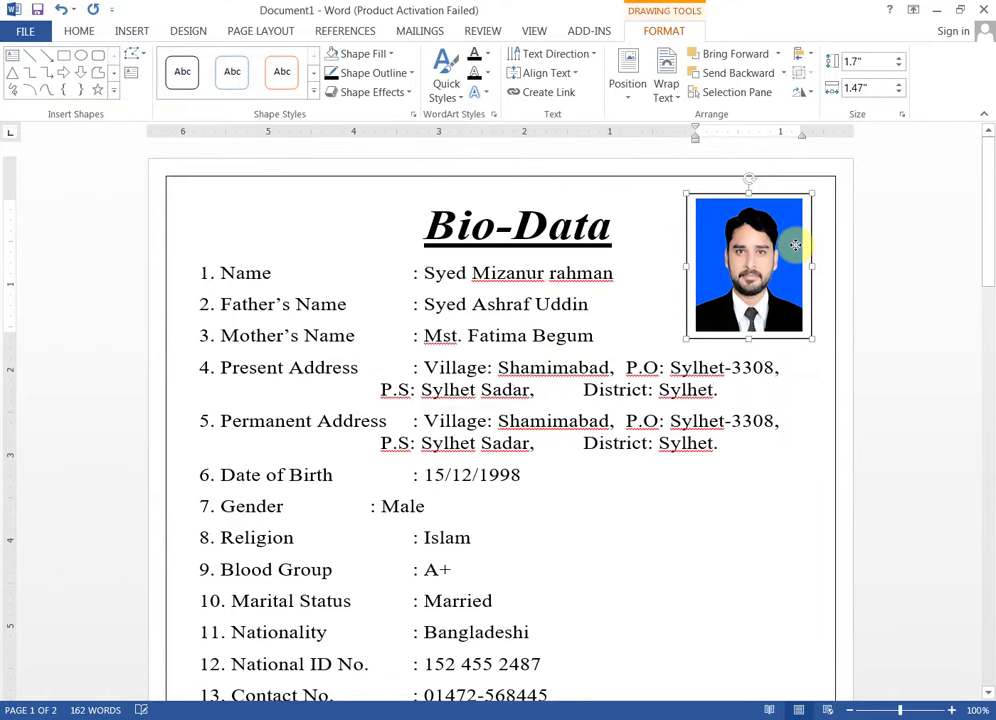
left_click(387, 234)
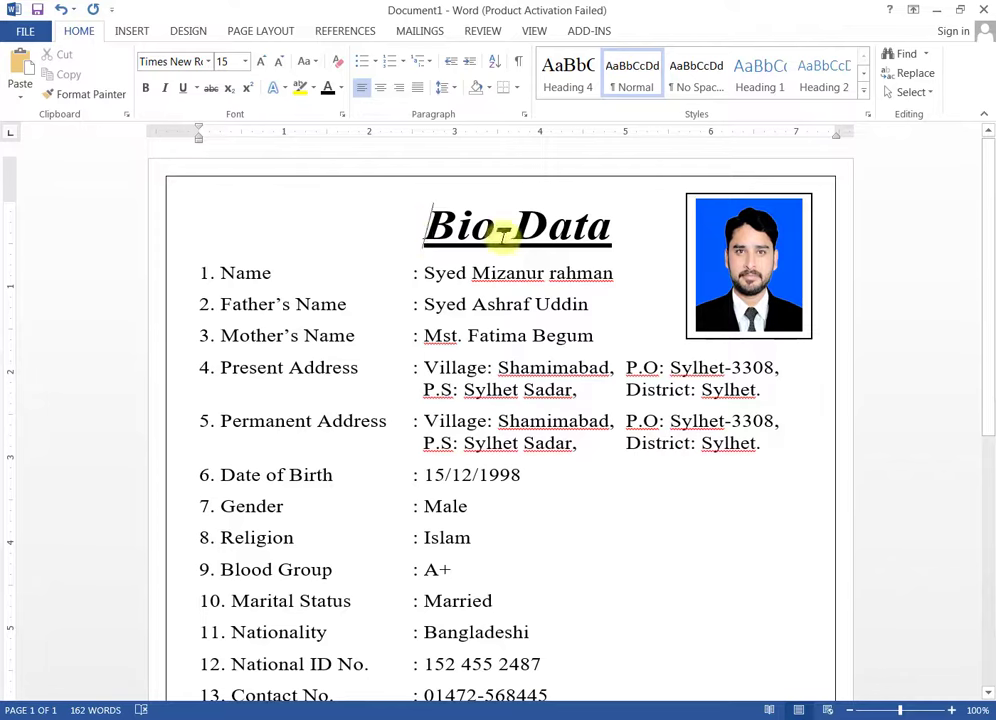
Colour the "Bio-Data" title text purple.
left_click_drag(505, 231, 638, 259)
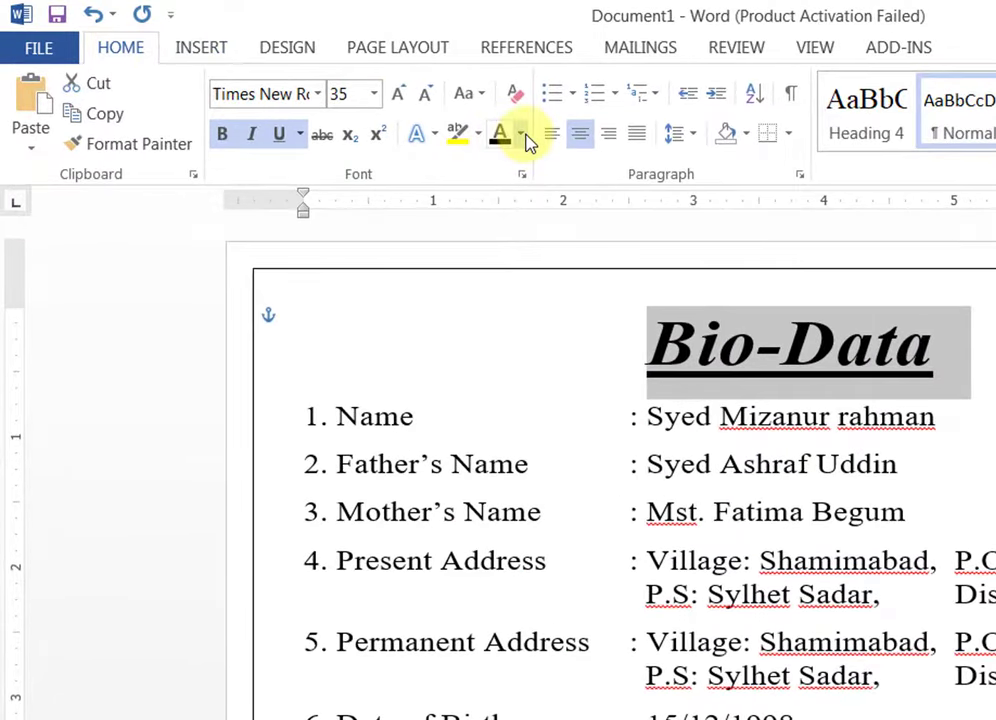
left_click(524, 136)
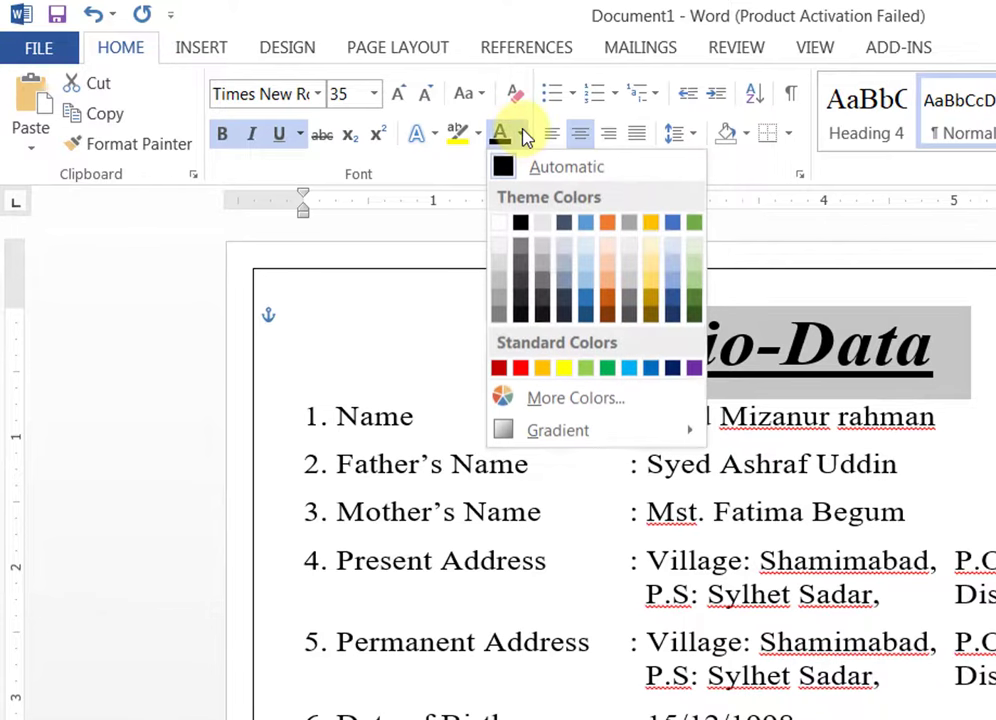
left_click(697, 370)
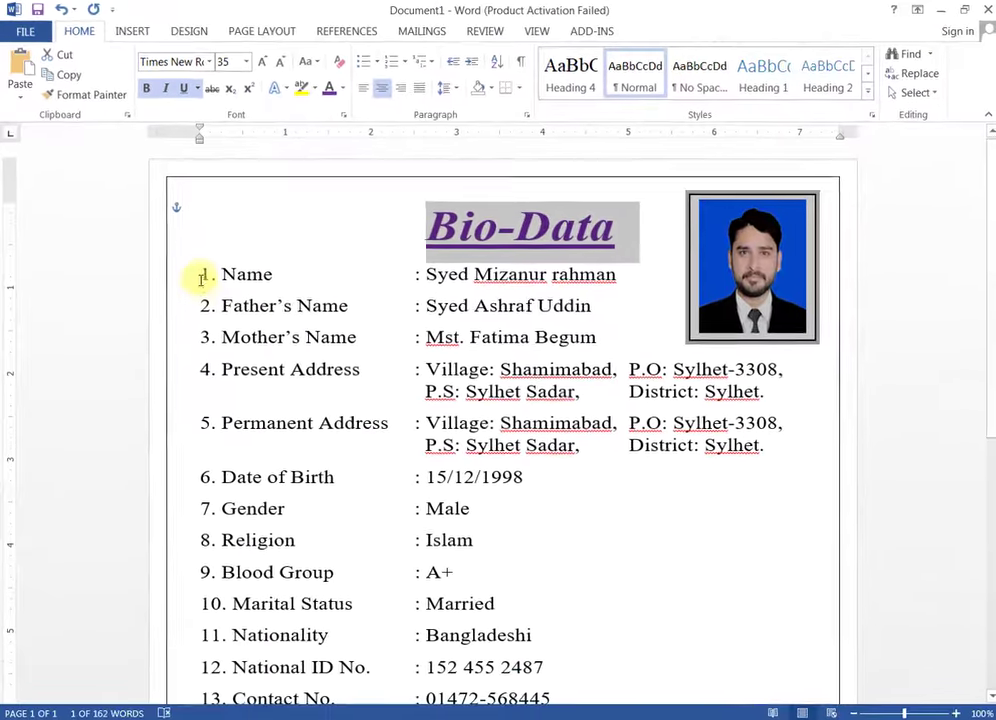
Colour the text of items 1 to 14, from Name to E-mail id, dark blue.
left_click_drag(627, 687, 707, 272)
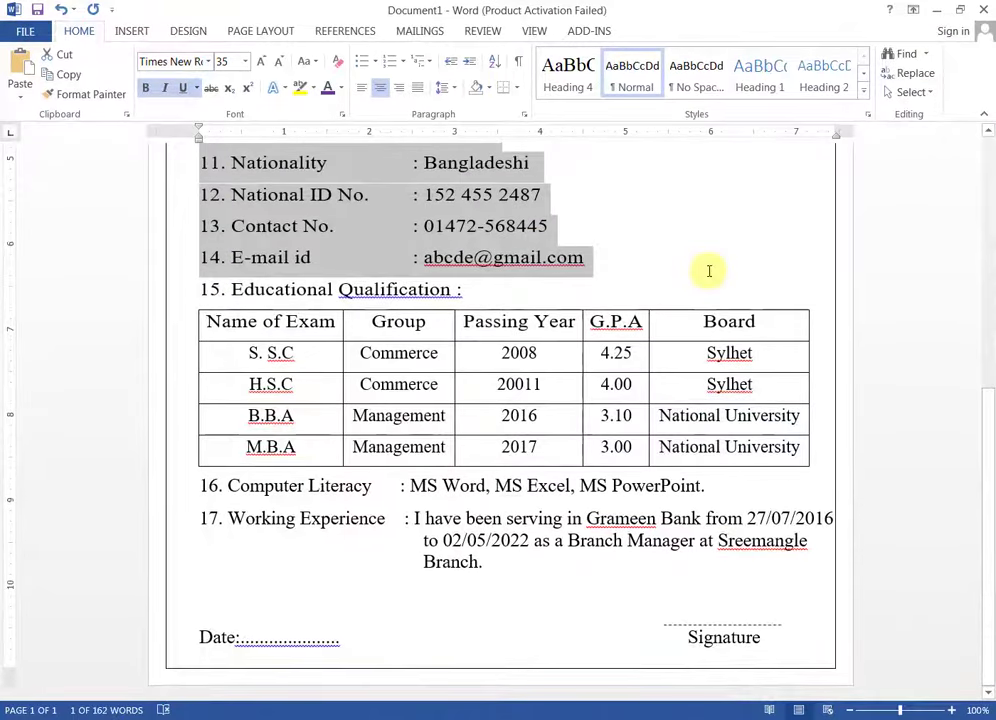
left_click(340, 88)
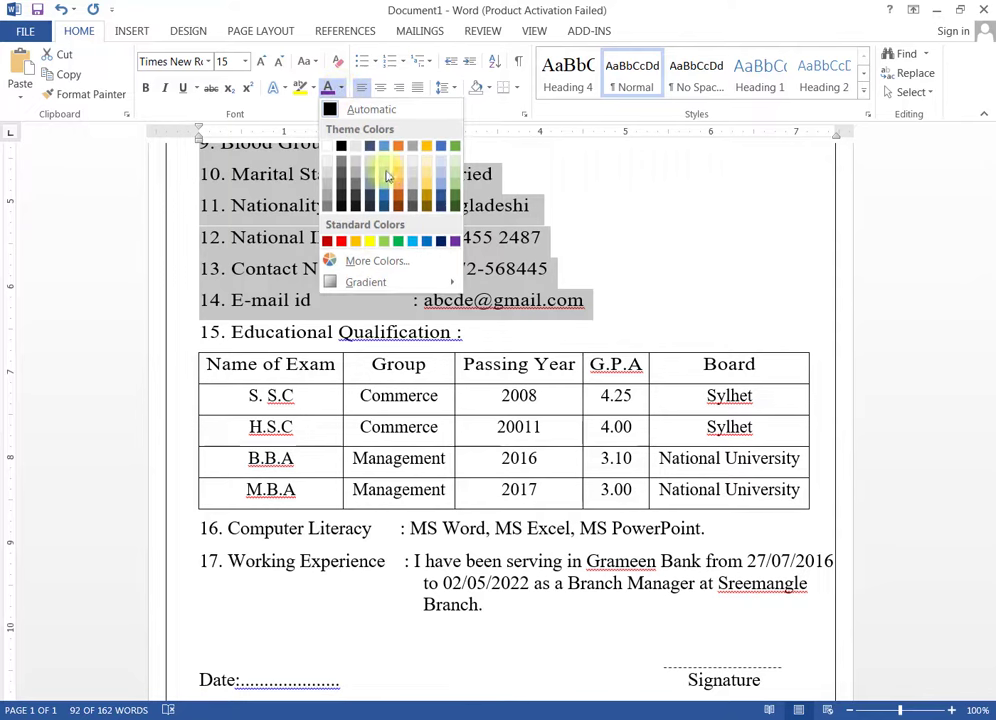
key("Escape")
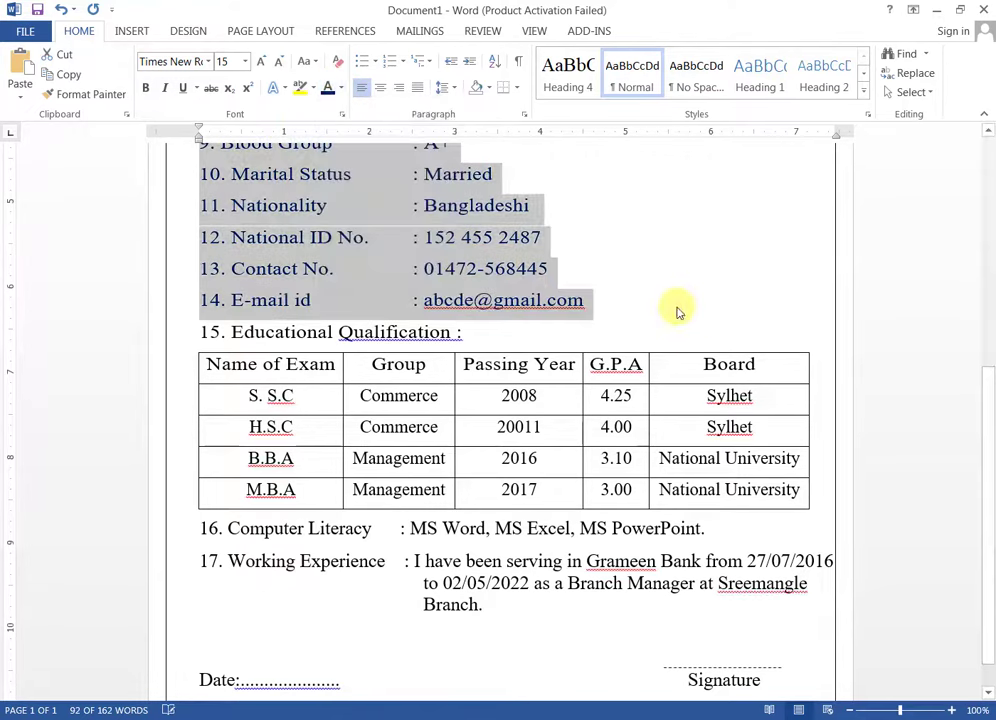
left_click(618, 310)
Colour the "15. Educational Qualification :" heading purple.
scroll(618, 310, "down", 1)
left_click(150, 294)
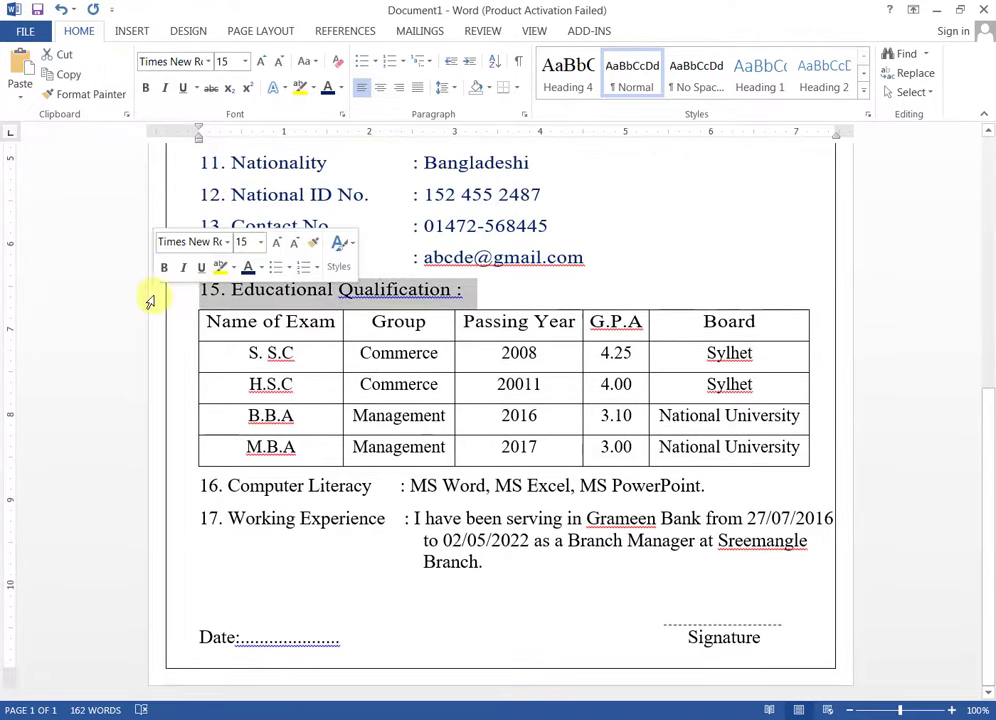
left_click(340, 88)
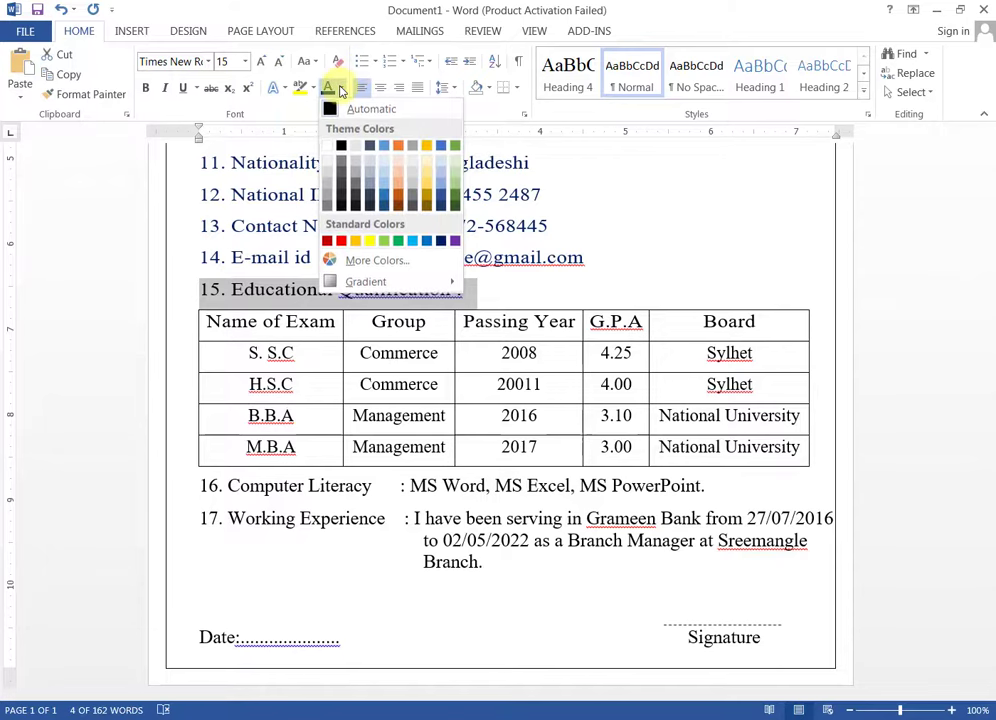
left_click(455, 242)
Shade the qualification table's header row light green and its four exam rows light gold.
left_click(178, 326)
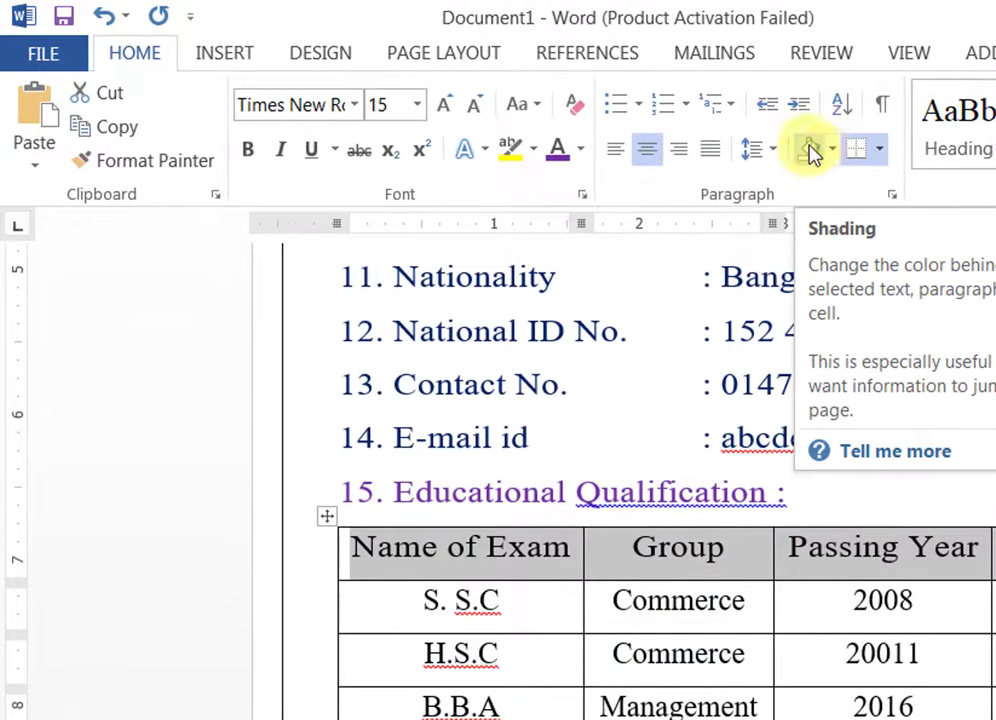
left_click(829, 152)
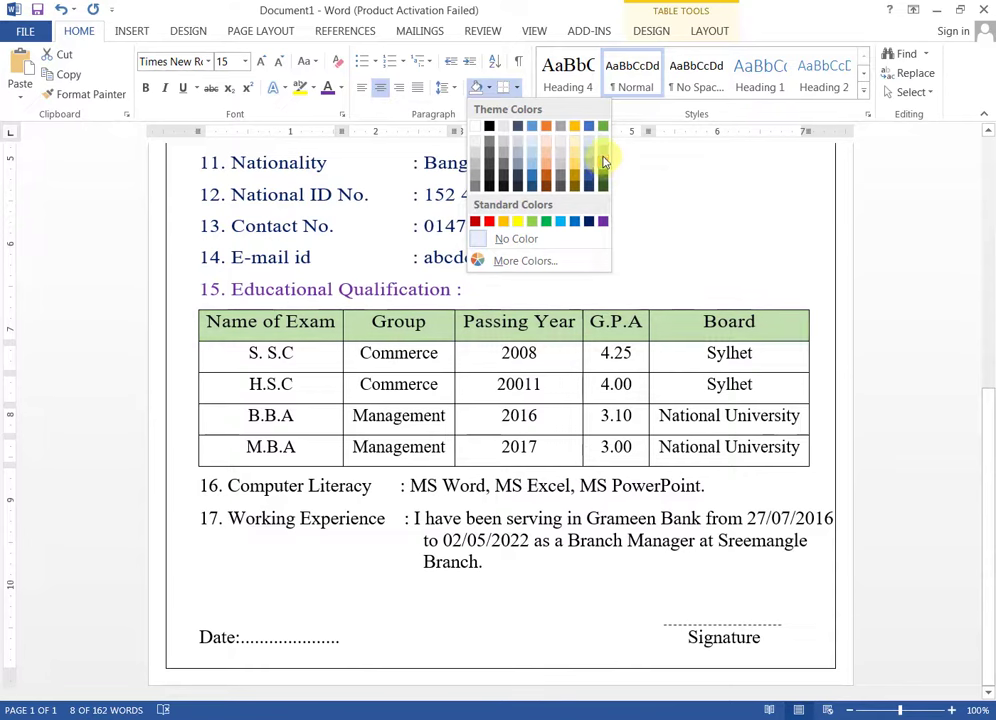
left_click(603, 160)
left_click(489, 89)
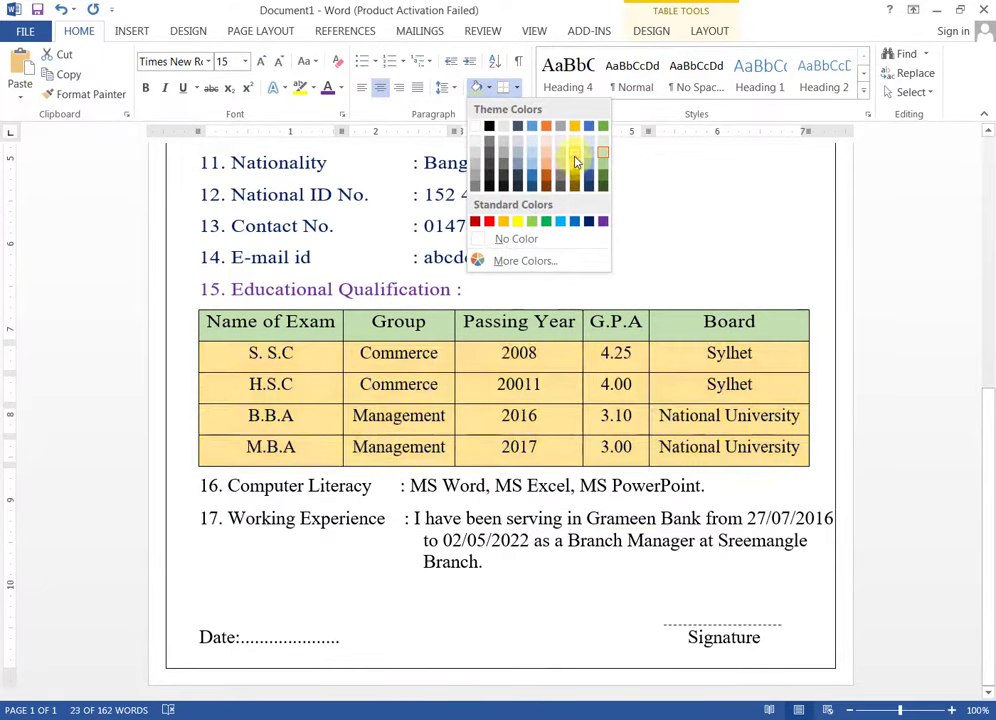
left_click(574, 170)
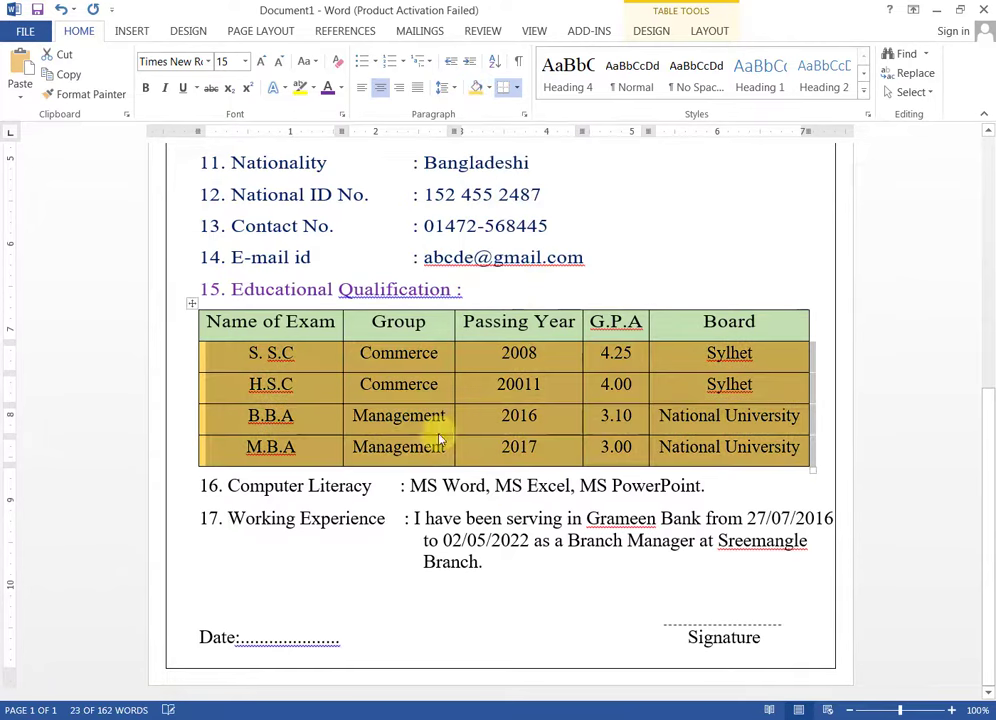
Colour the "Computer Literacy" and "Working Experience" labels purple.
left_click(417, 480)
left_click_drag(200, 485, 232, 485)
left_click(378, 485)
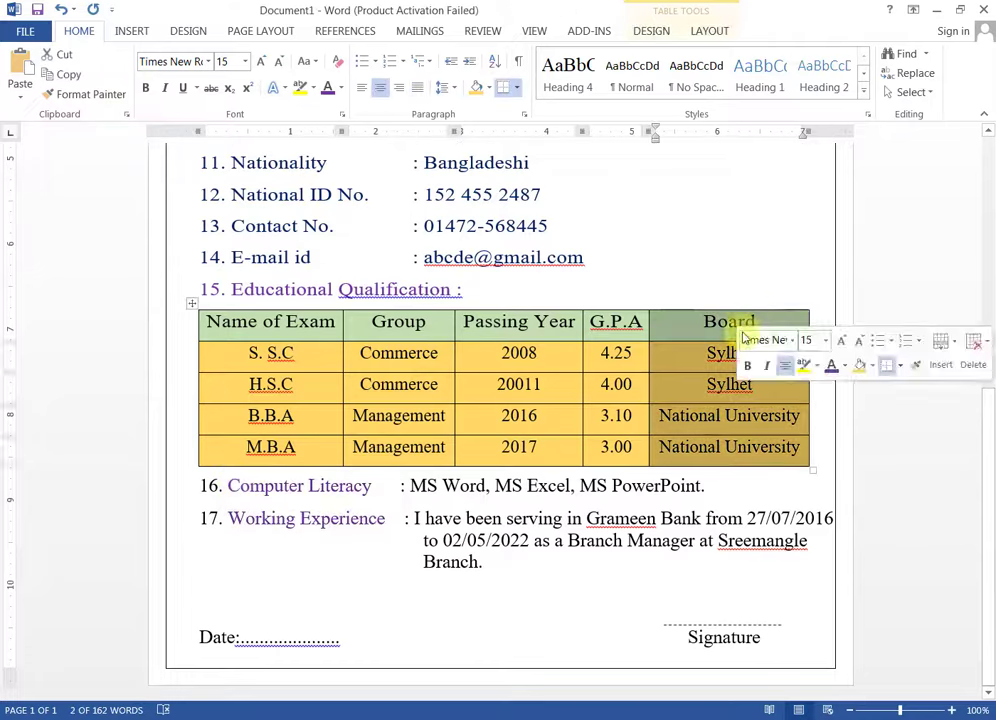
Make the "15. Educational Qualification :" heading and the table's header row bold.
scroll(678, 356, "up", 5)
scroll(666, 368, "down", 3)
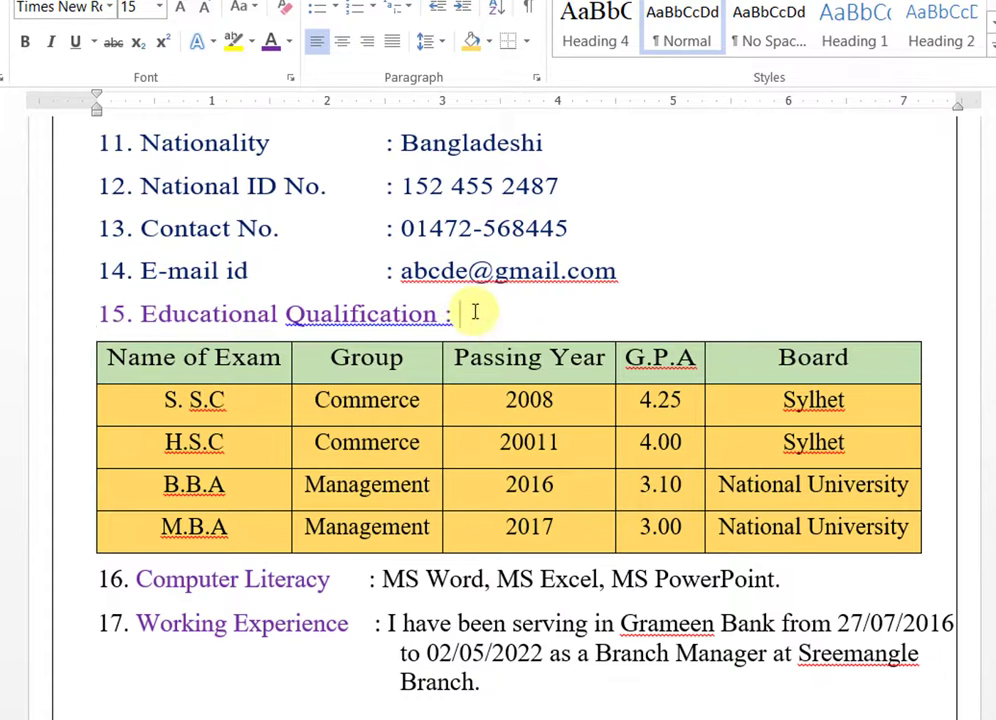
left_click_drag(471, 313, 71, 322)
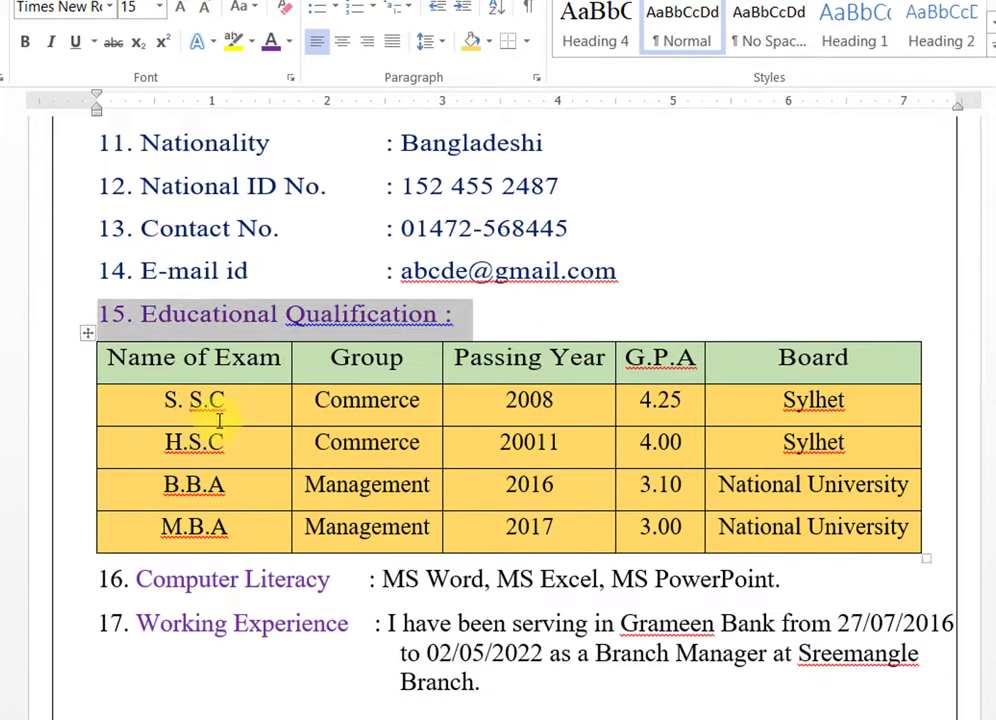
key("ctrl+b")
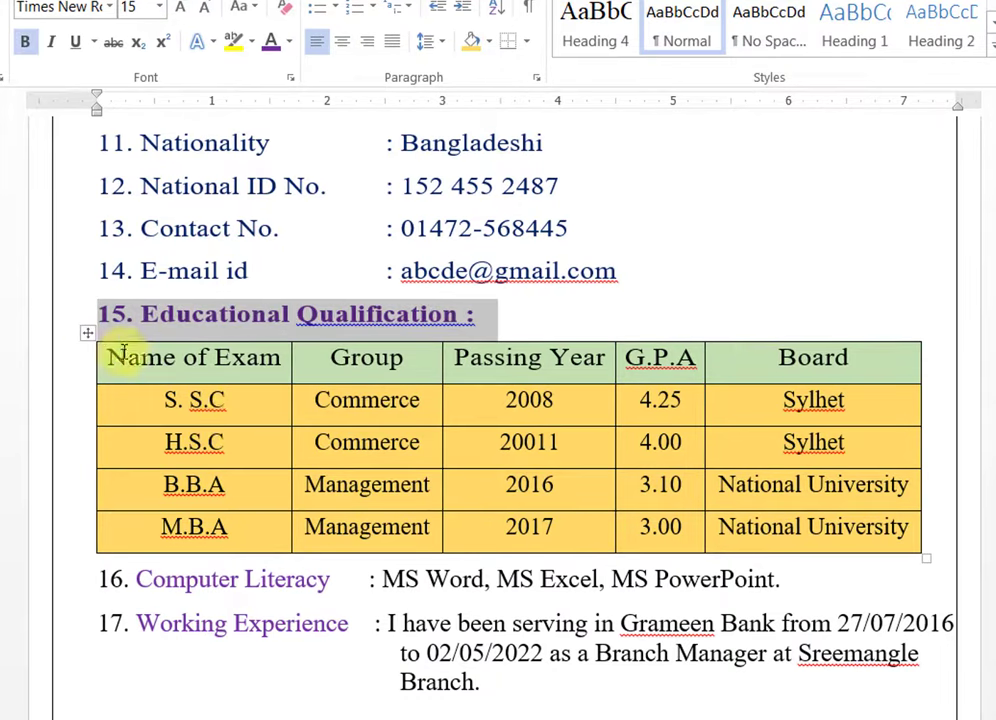
left_click(45, 362)
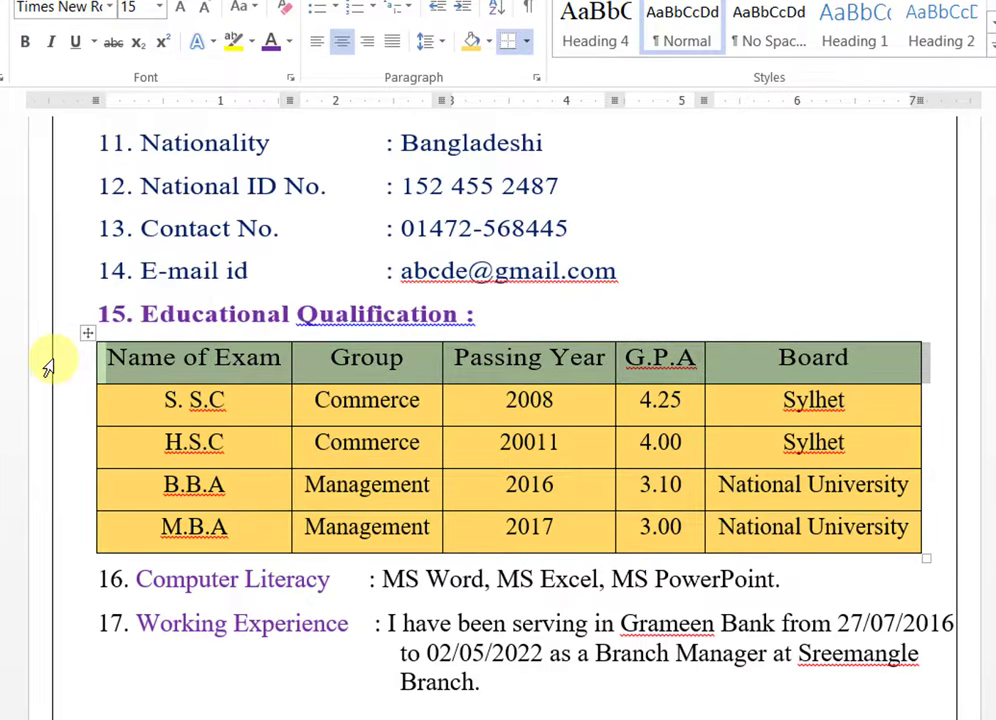
key("ctrl+b")
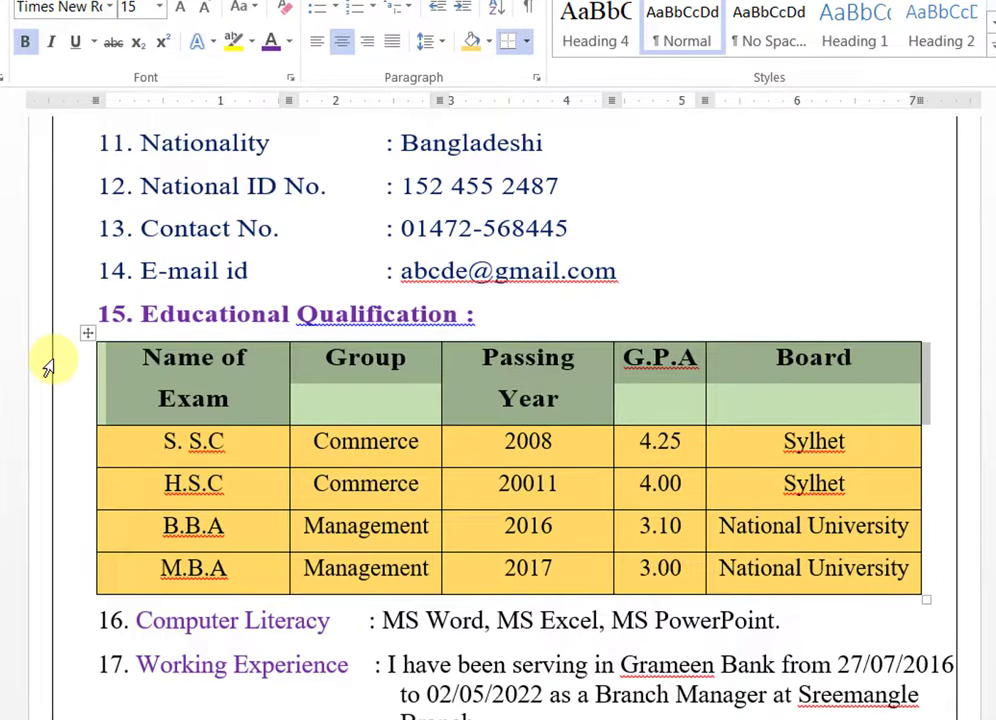
Widen the "Name of Exam" and "Passing Year" columns so each header fits on one line.
left_click(337, 388)
left_click_drag(288, 359, 298, 359)
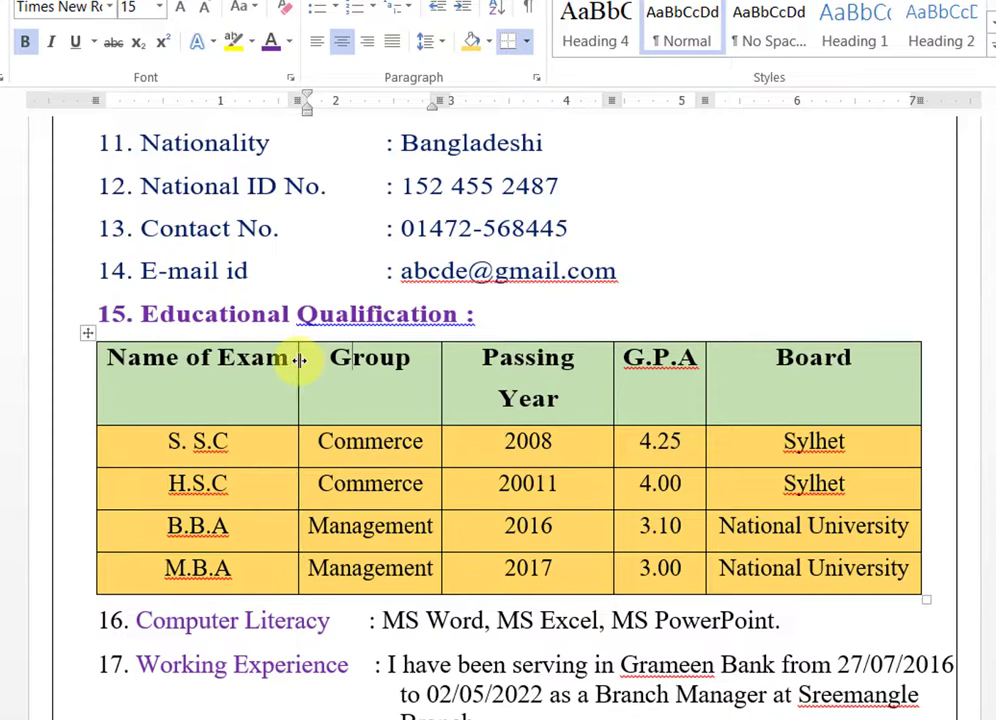
left_click_drag(611, 366, 621, 366)
left_click(883, 300)
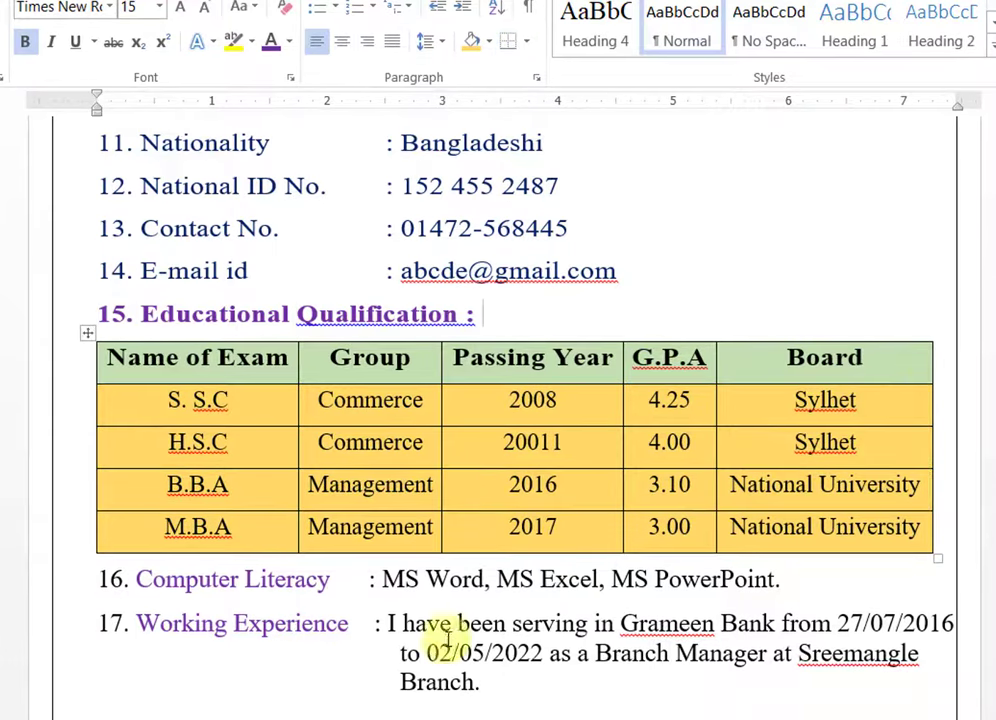
Review the formatted bio-data page from the title and photo down to the qualification table and working experience.
scroll(325, 700, "up", 10)
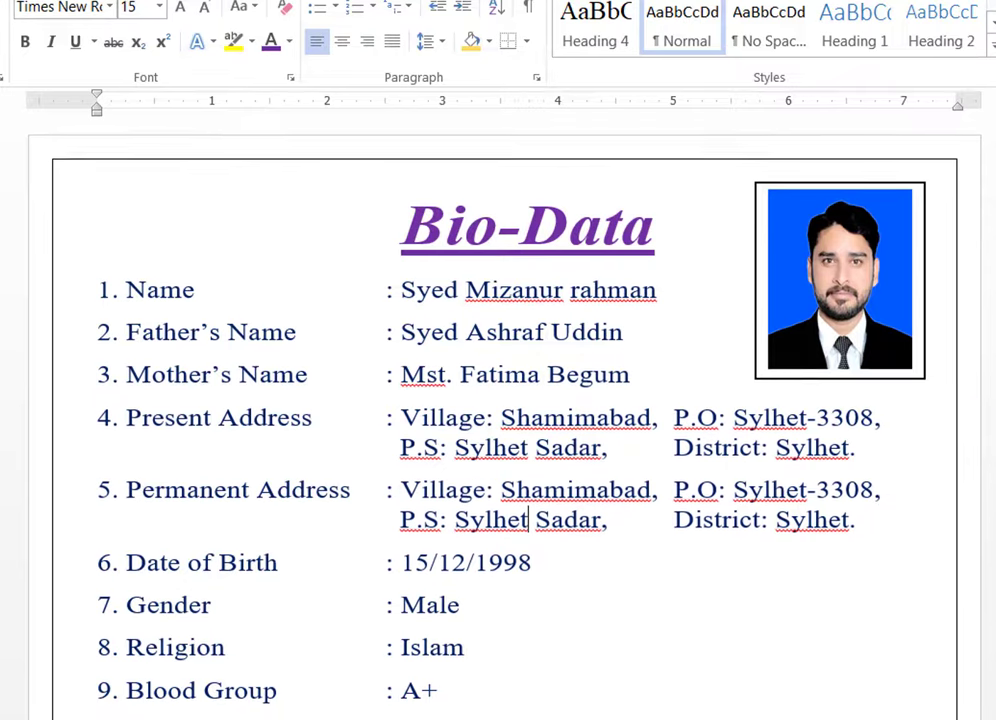
scroll(500, 420, "down", 10)
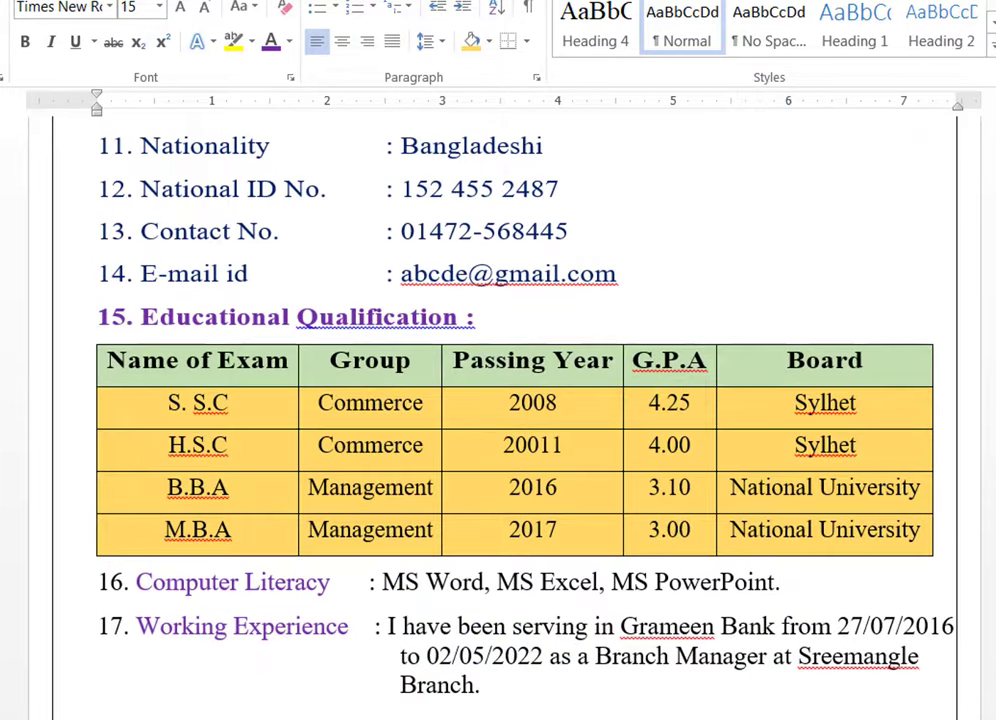
left_click(793, 698)
scroll(640, 620, "up", 10)
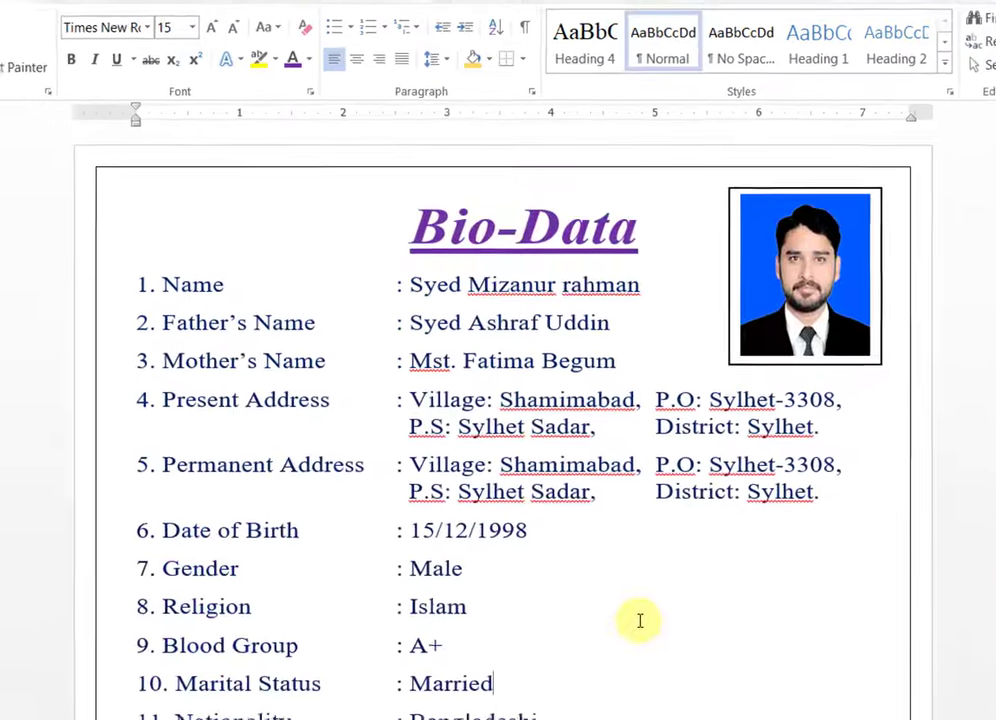
left_click(635, 617)
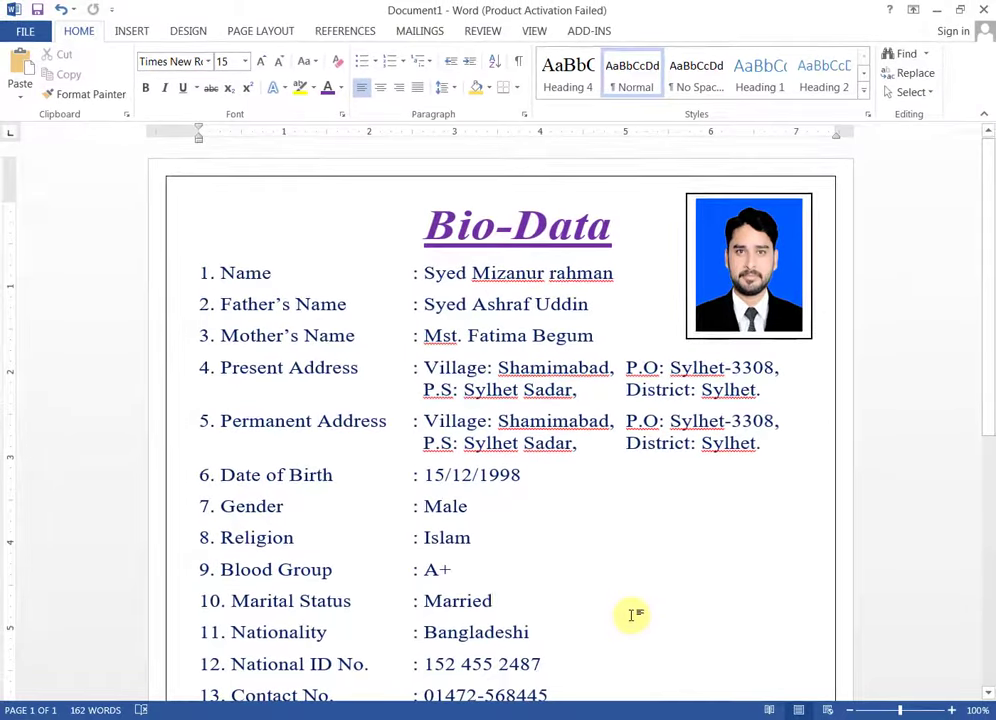
scroll(635, 615, "down", 5)
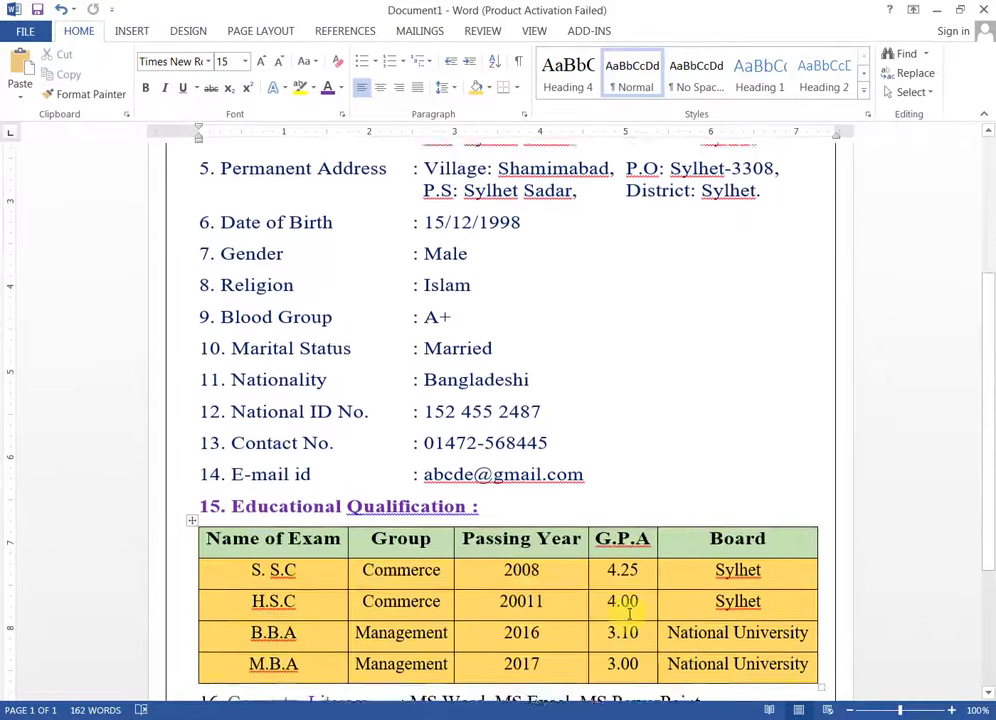